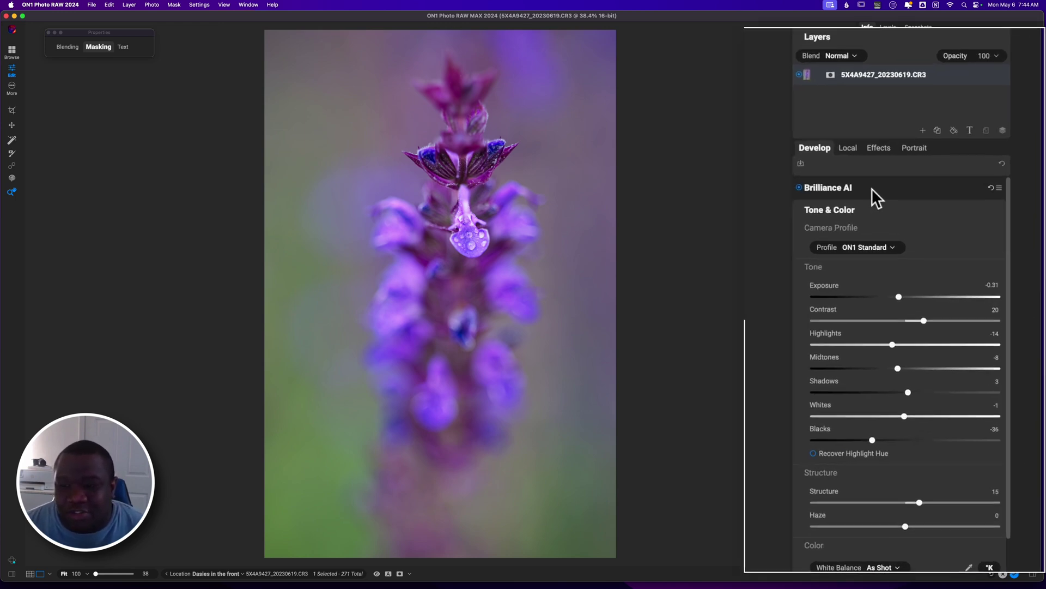
Expand Brilliance AI (Amount 101) and toggle between the original and edited flower photo
left_click(878, 216)
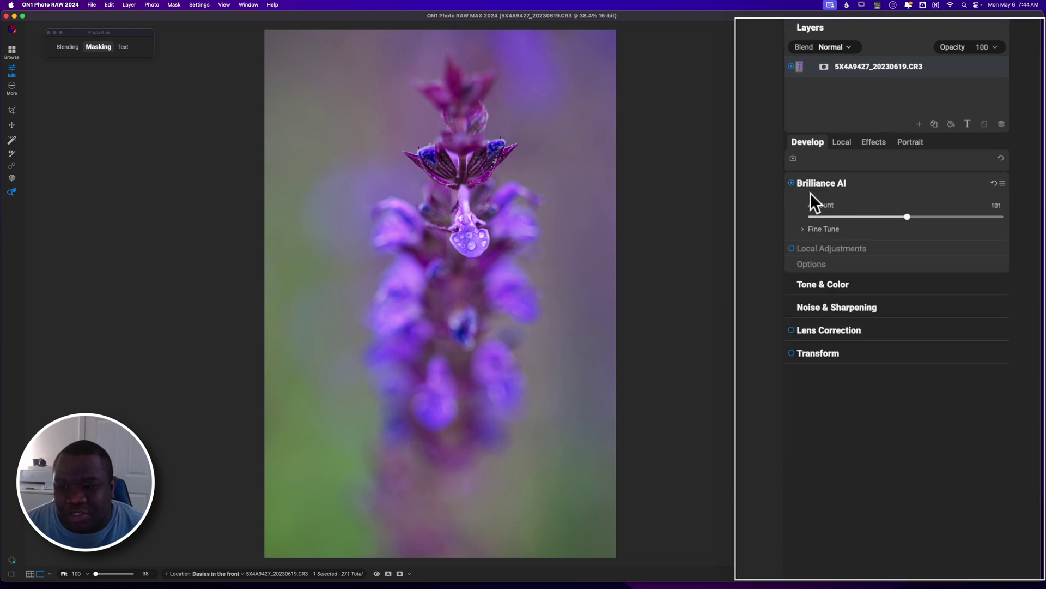
key("p")
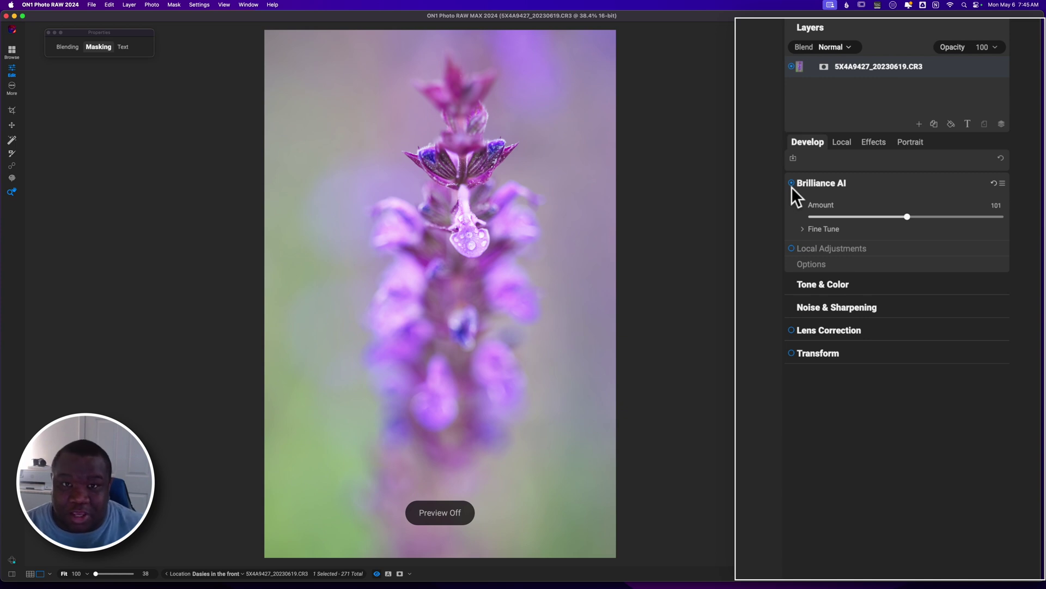
key("p")
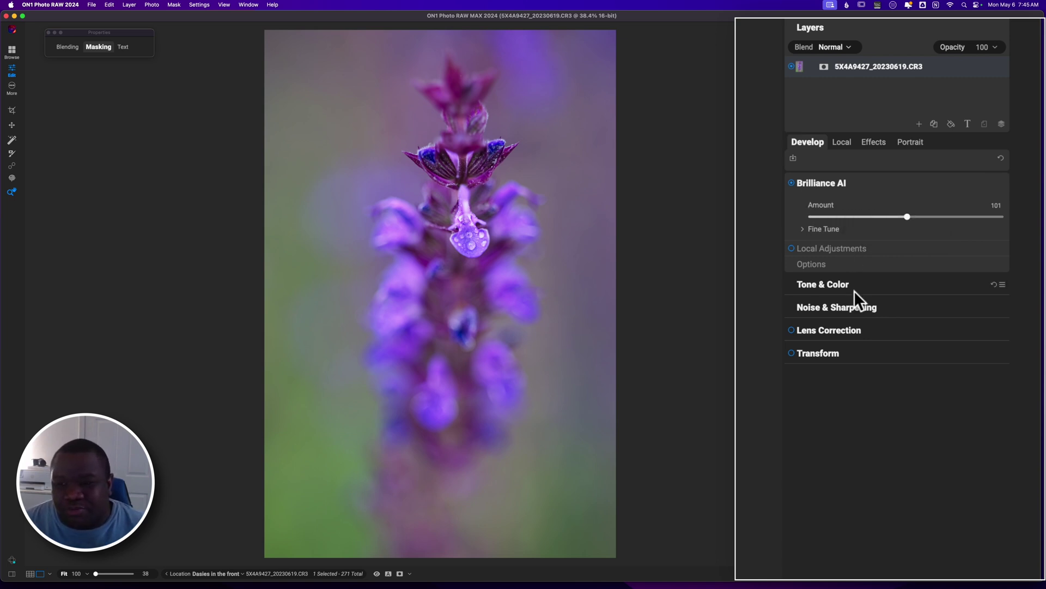
Swap Brilliance AI for Tone & Color and browse the camera profiles, keeping ON1 Standard
left_click(860, 182)
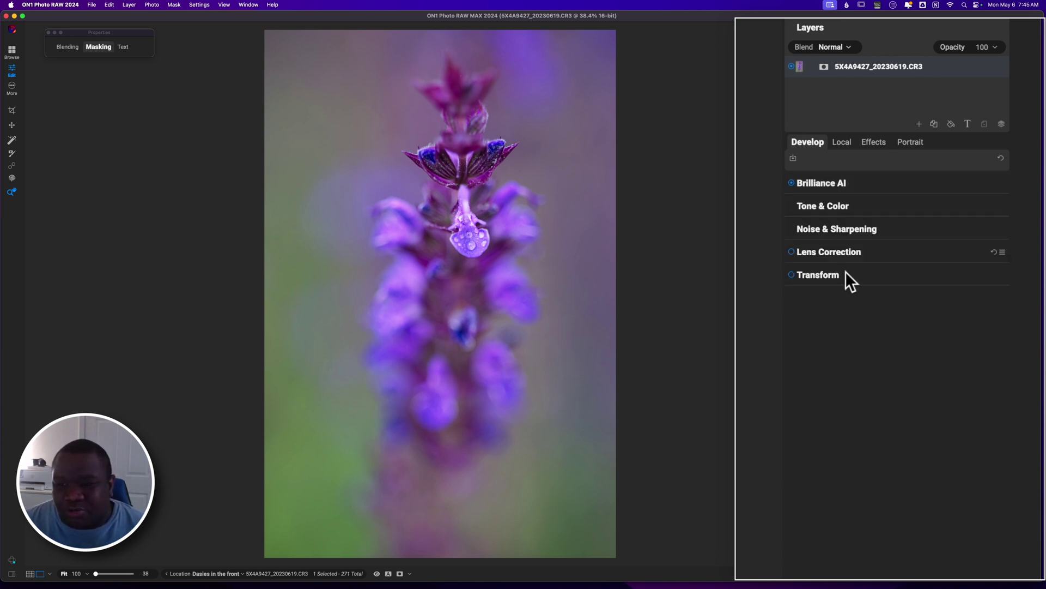
left_click(836, 207)
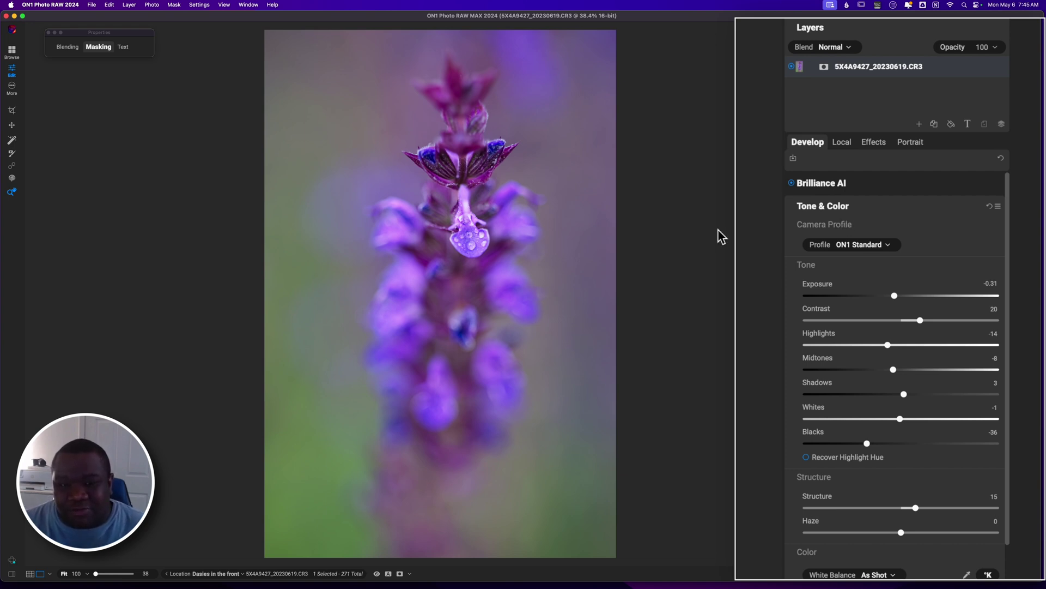
left_click(855, 244)
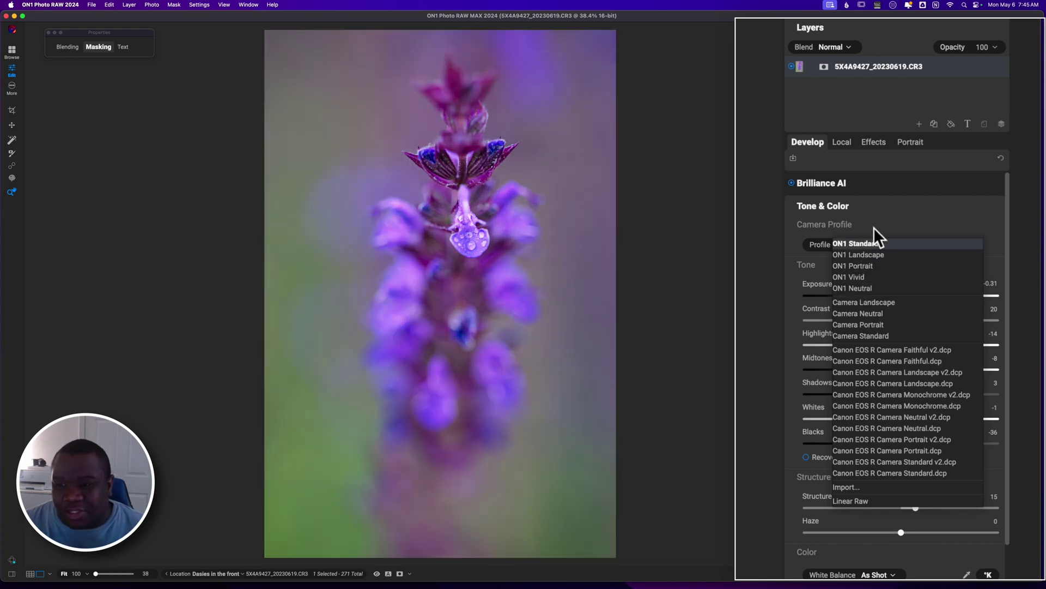
left_click(875, 227)
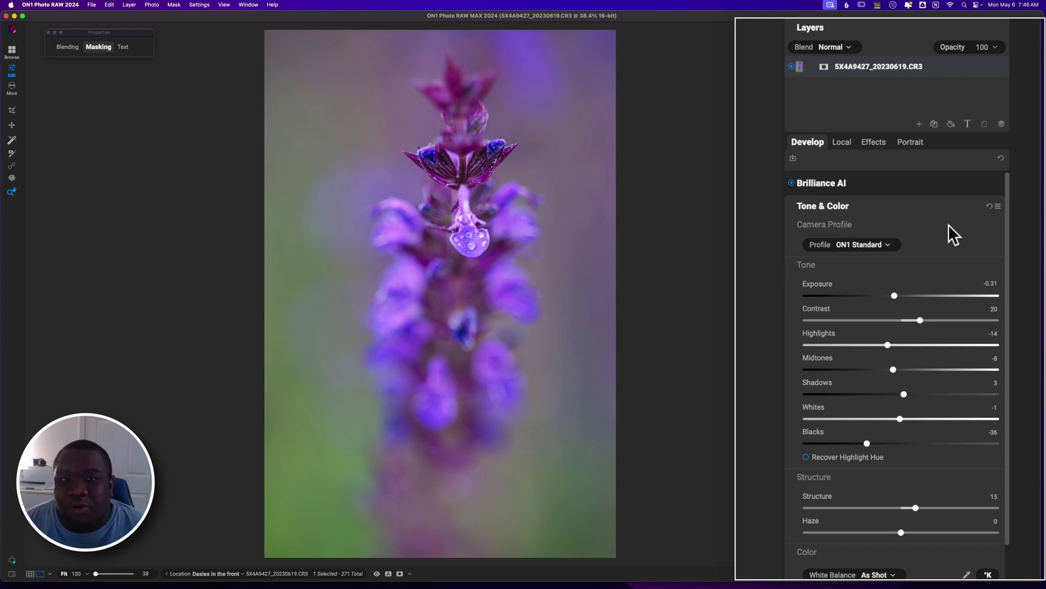
left_click(859, 246)
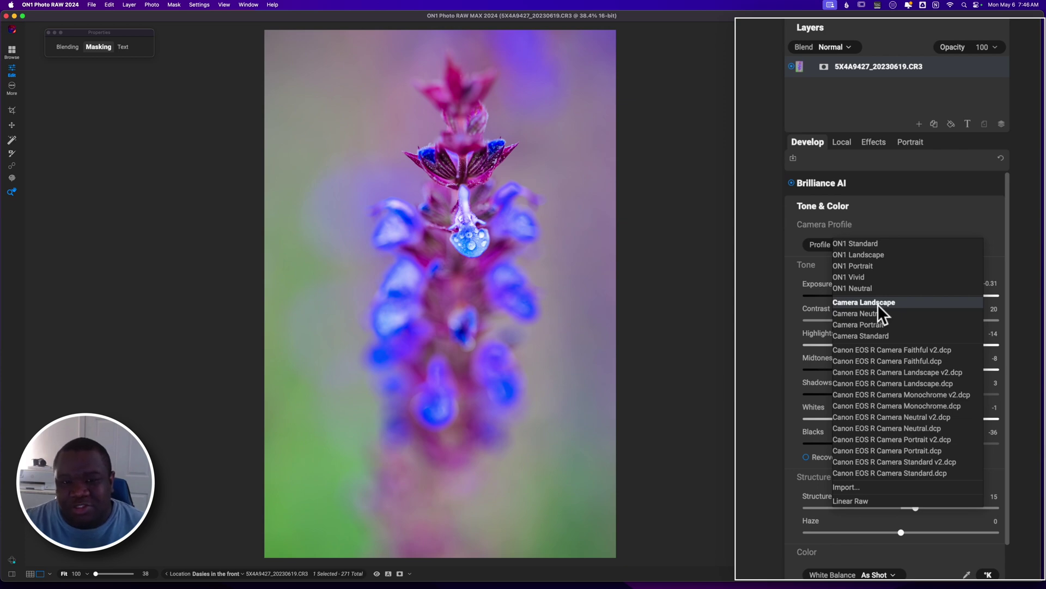
left_click(877, 304)
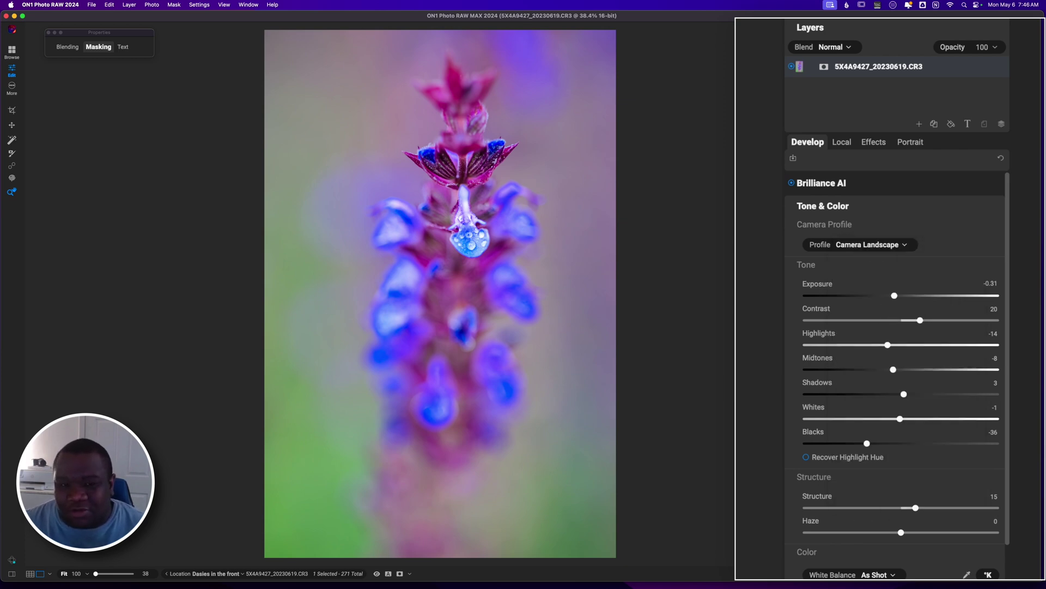
left_click(492, 237)
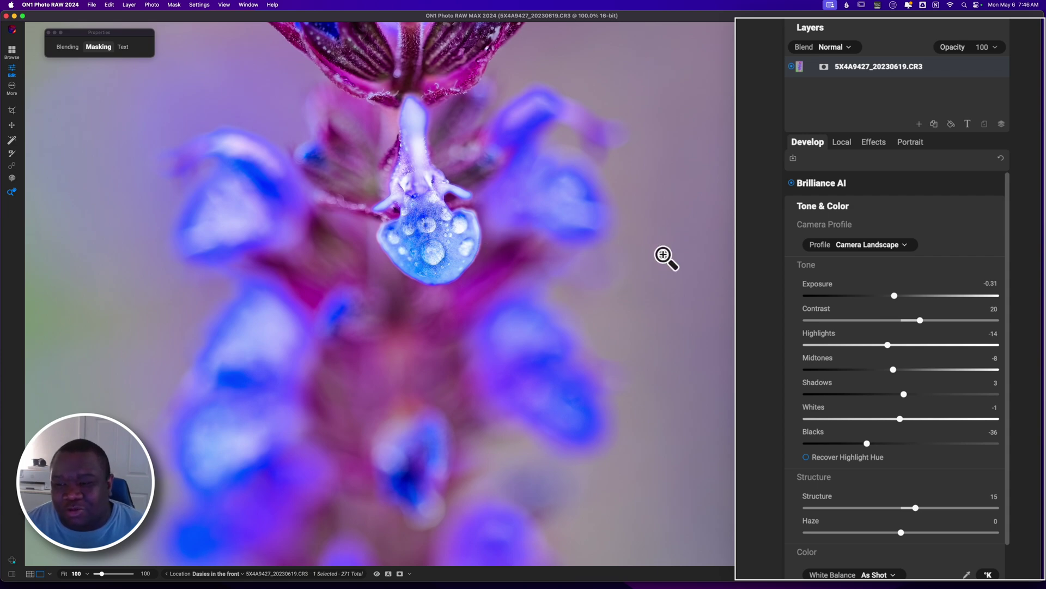
left_click(449, 235)
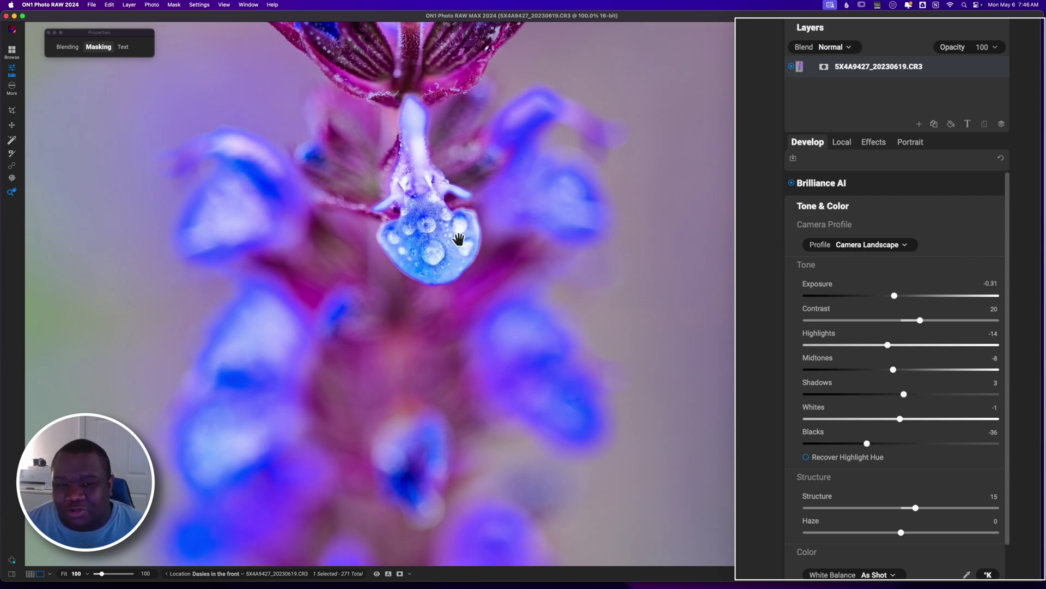
left_click(853, 246)
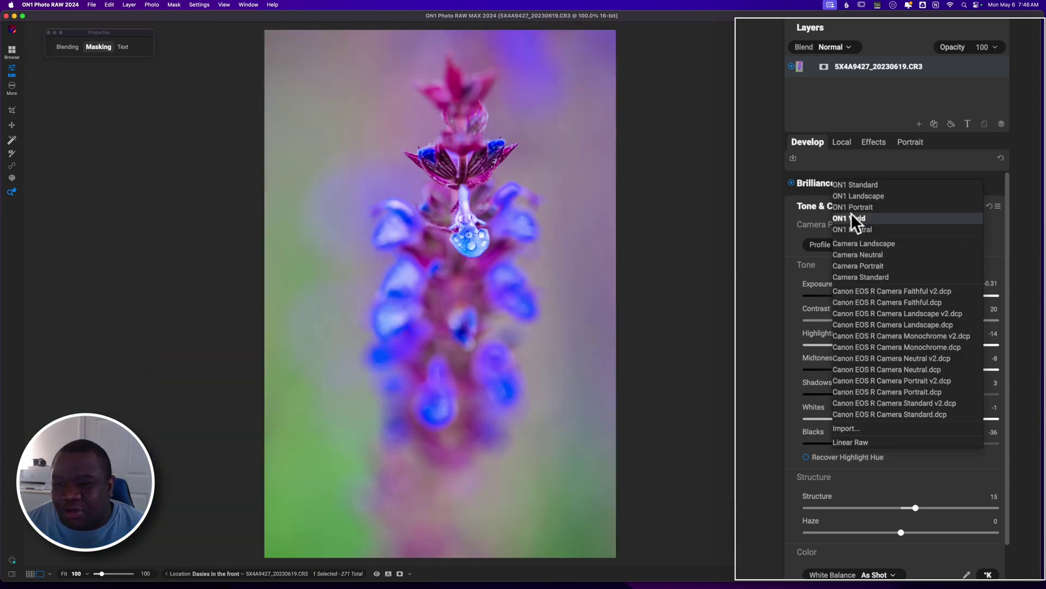
left_click(853, 184)
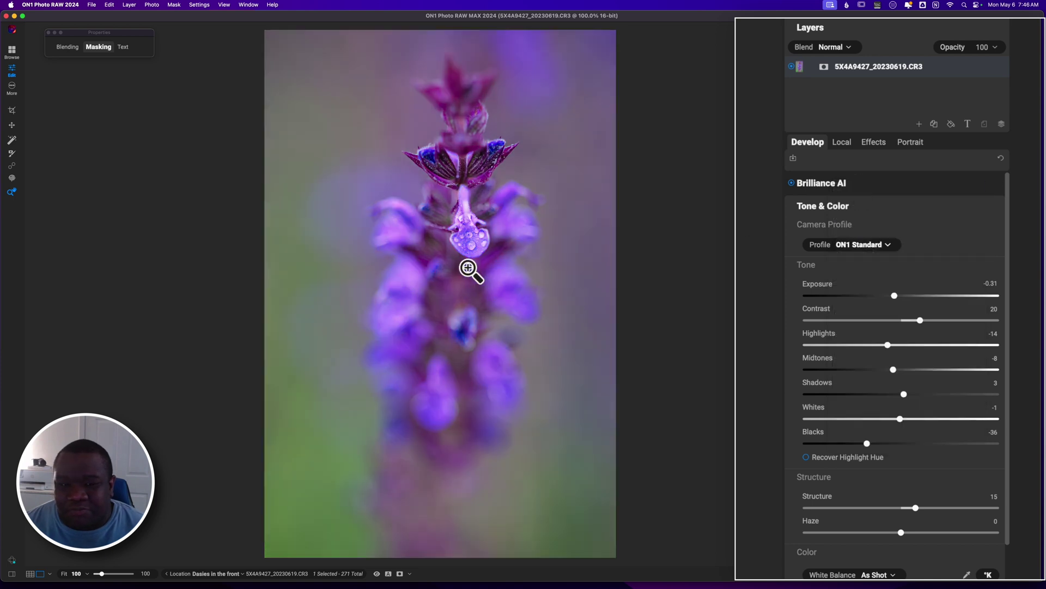
left_click(484, 235)
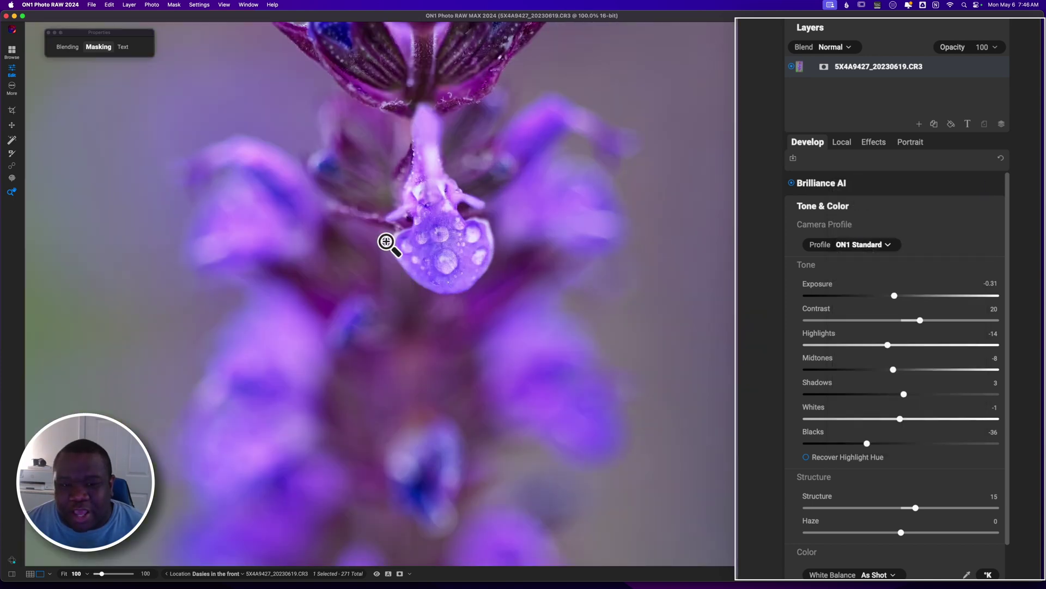
left_click(478, 250)
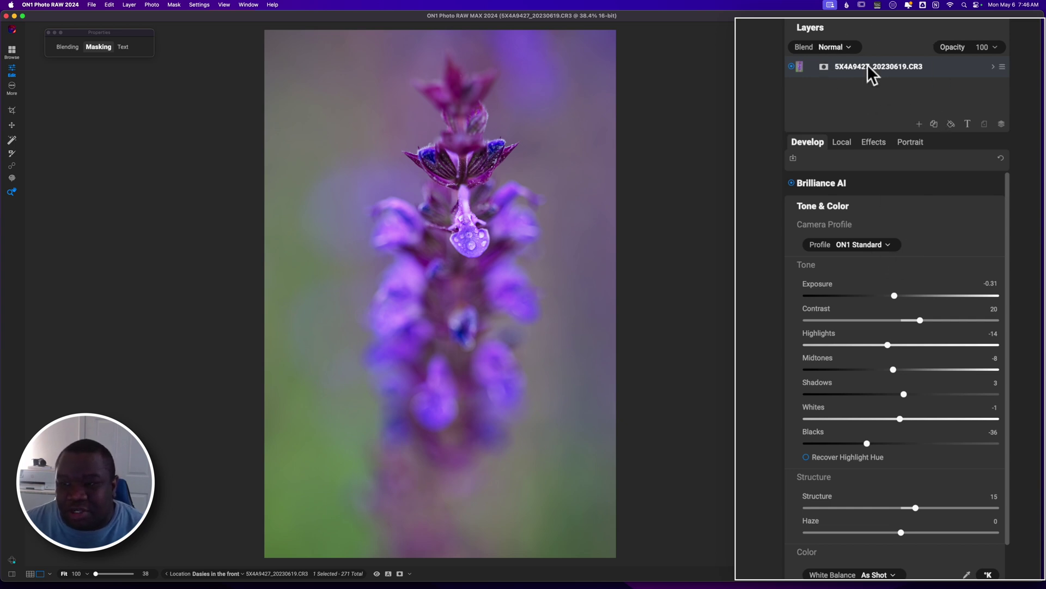
Refresh the Layers panel and duplicate the flower layer as '5X4A9427_20230619.CR3 copy 1'
left_click(861, 28)
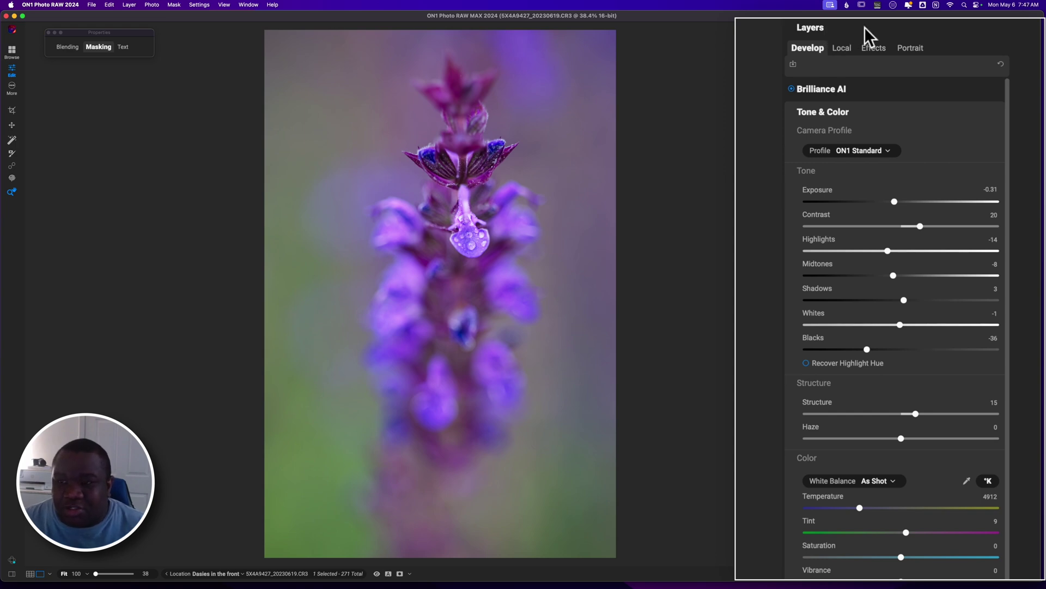
left_click(810, 28)
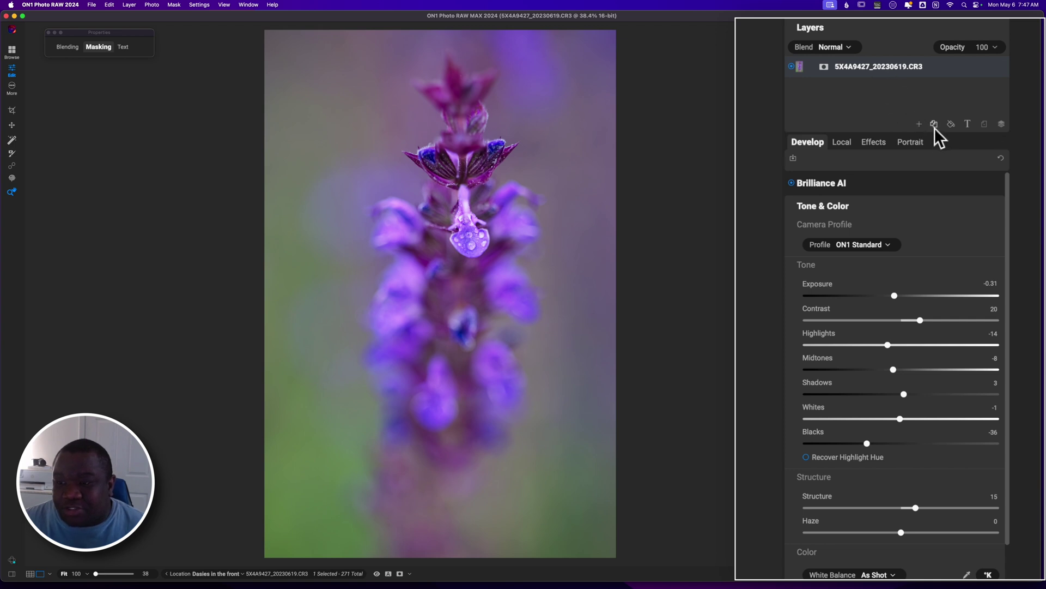
key("super+j")
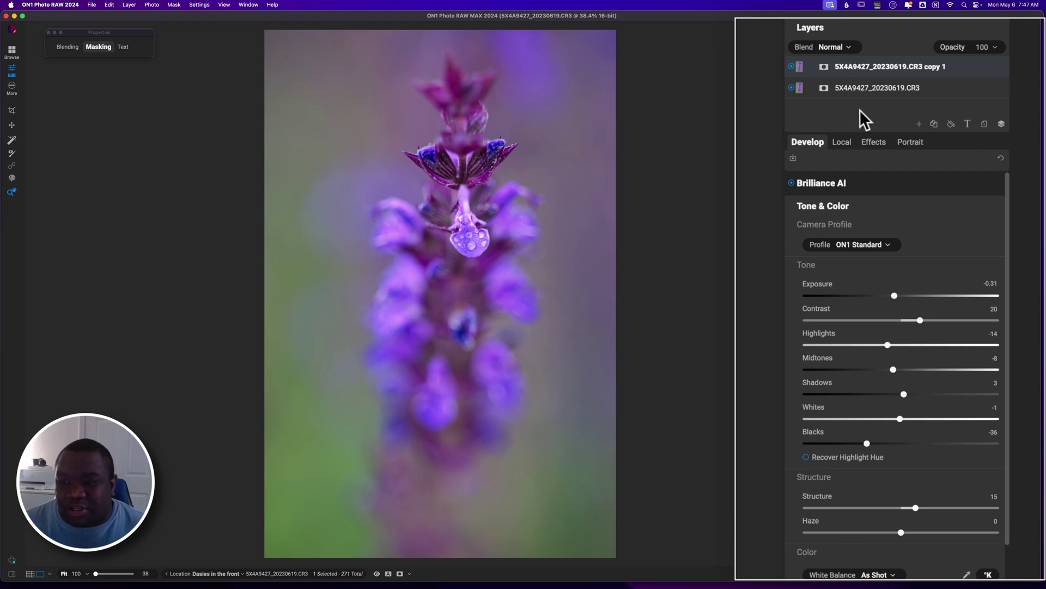
Rename the bottom photo layer to 'Original'
left_click(875, 90)
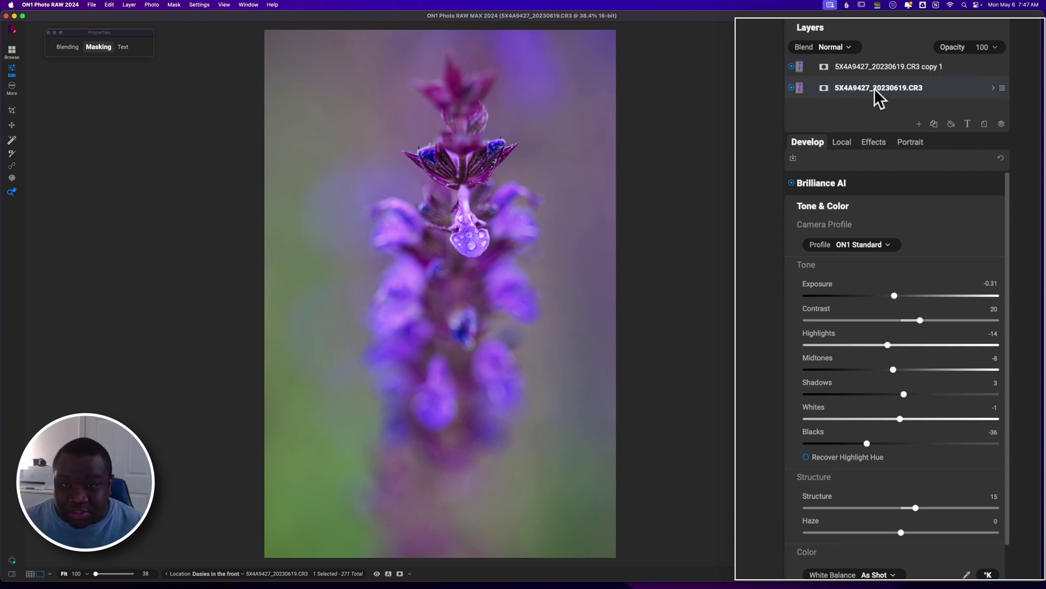
double_click(874, 88)
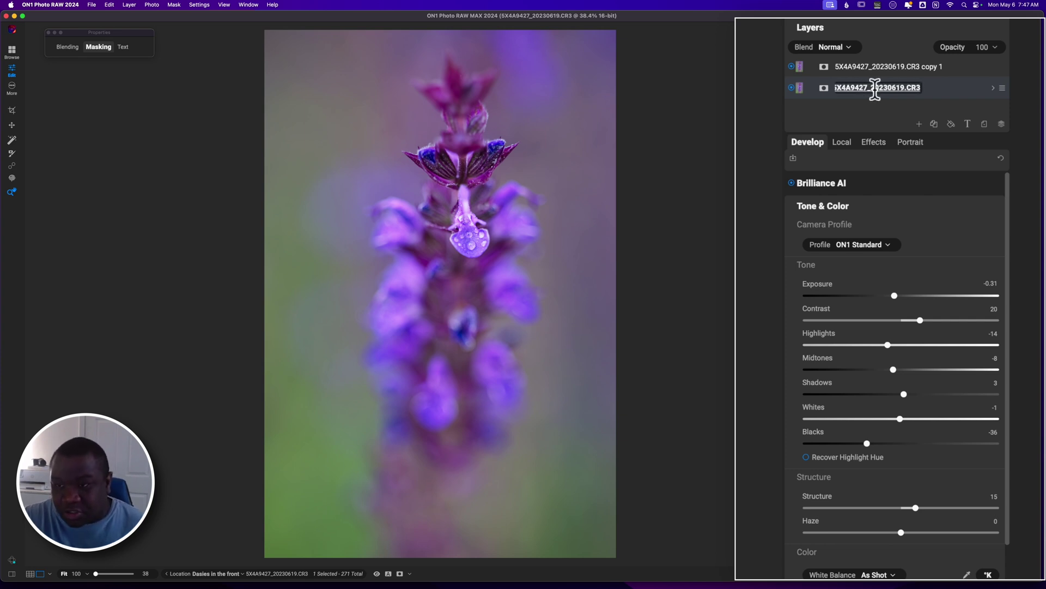
type("Or")
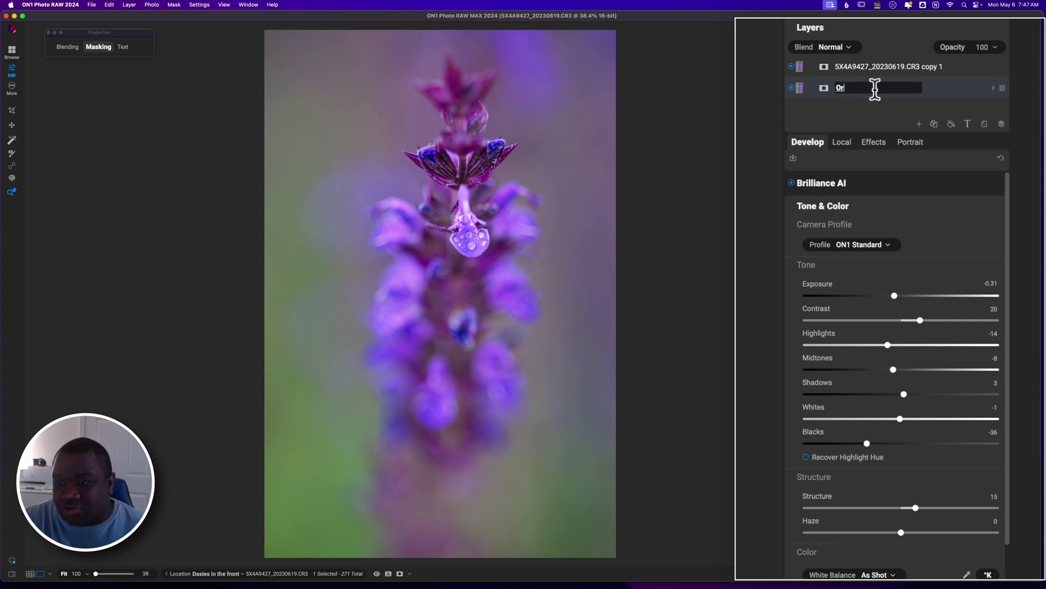
type("iginal")
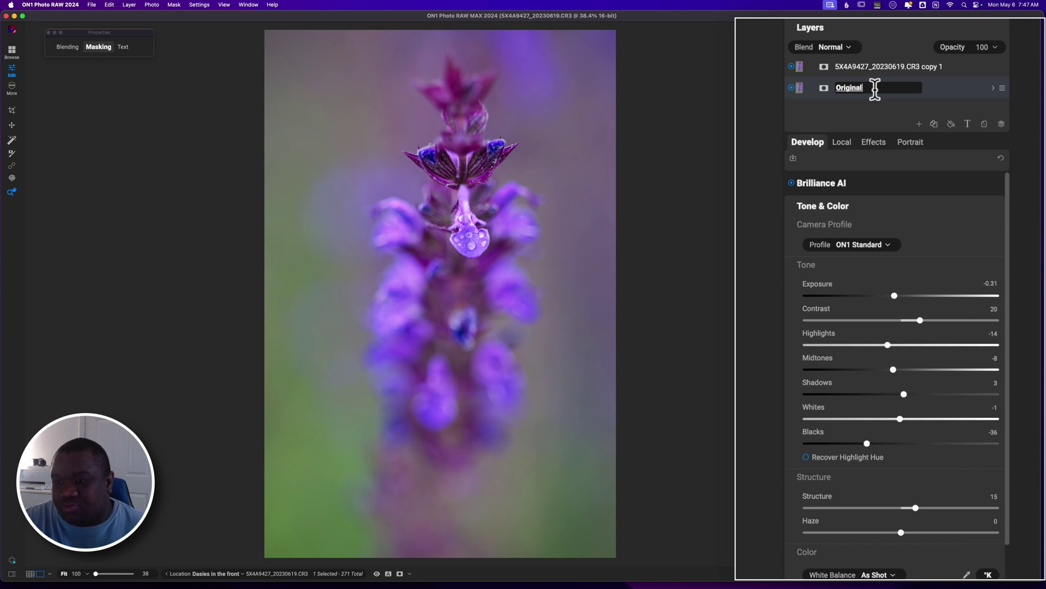
key("Return")
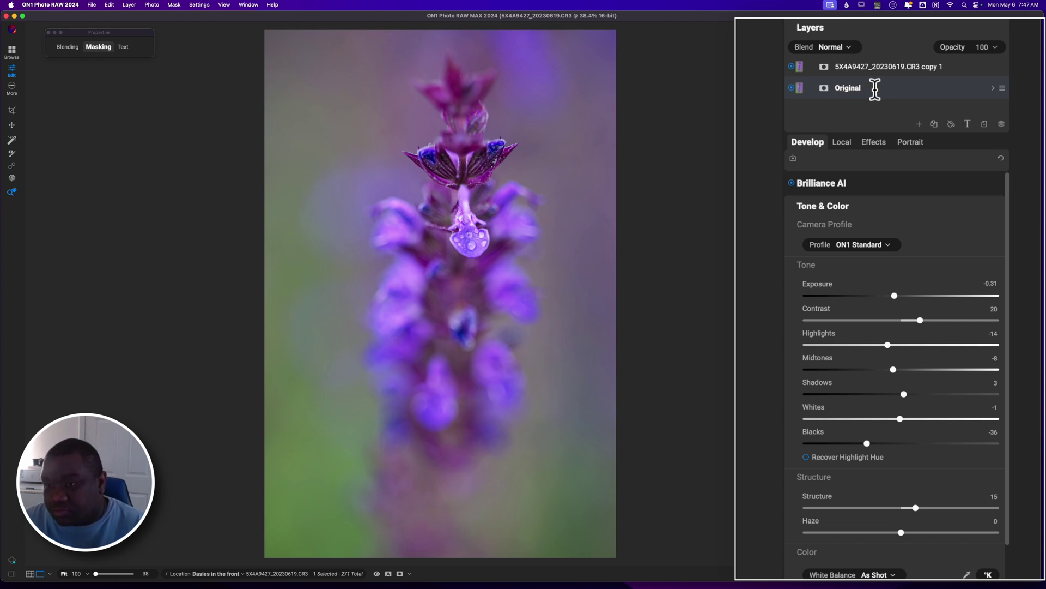
Rename the copied top layer to 'Landscape Camera Profile'
left_click(879, 68)
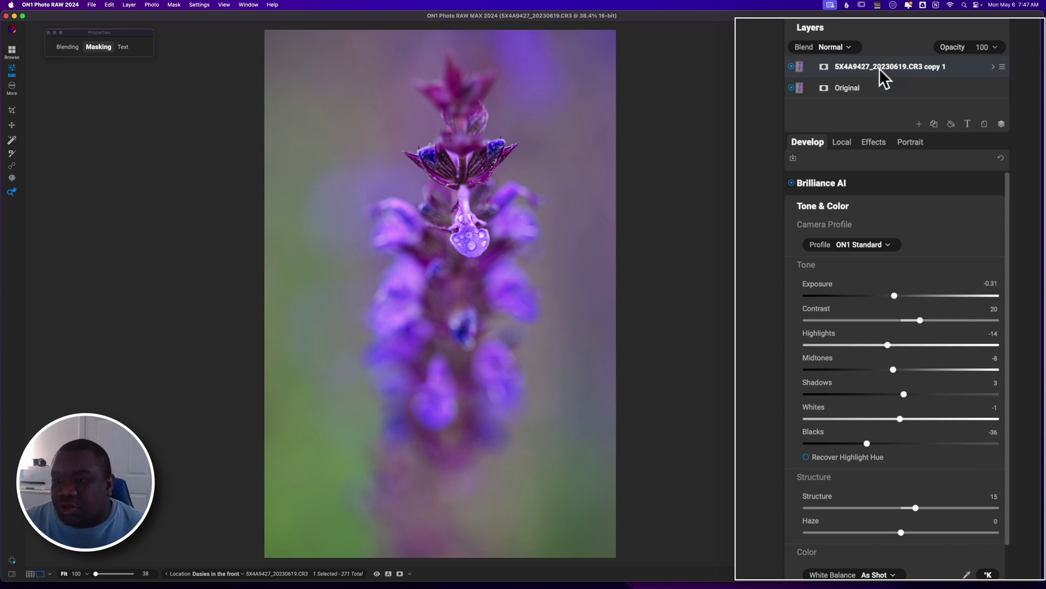
double_click(879, 66)
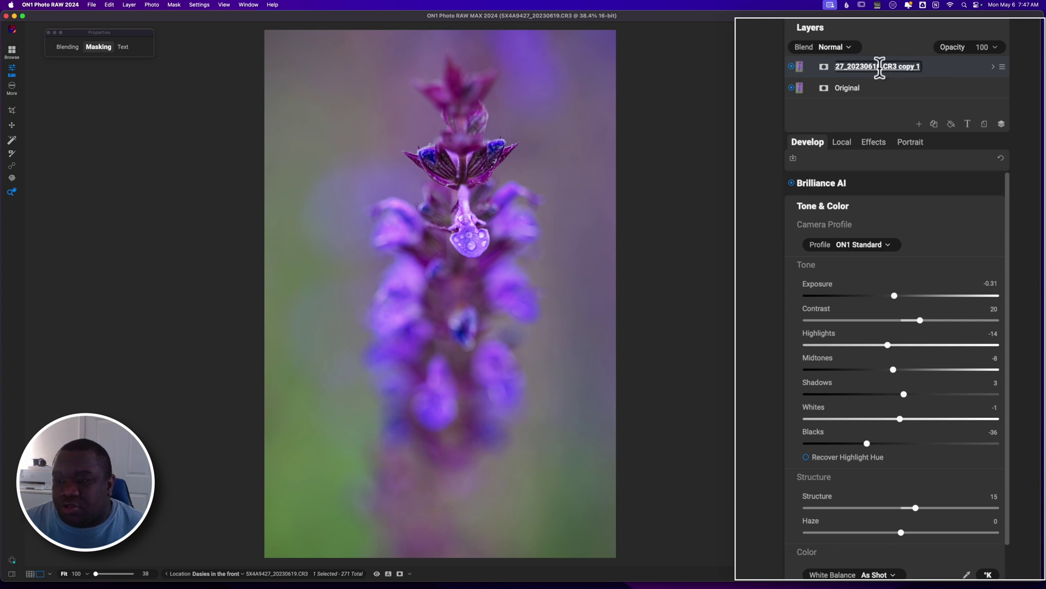
type("Landscape")
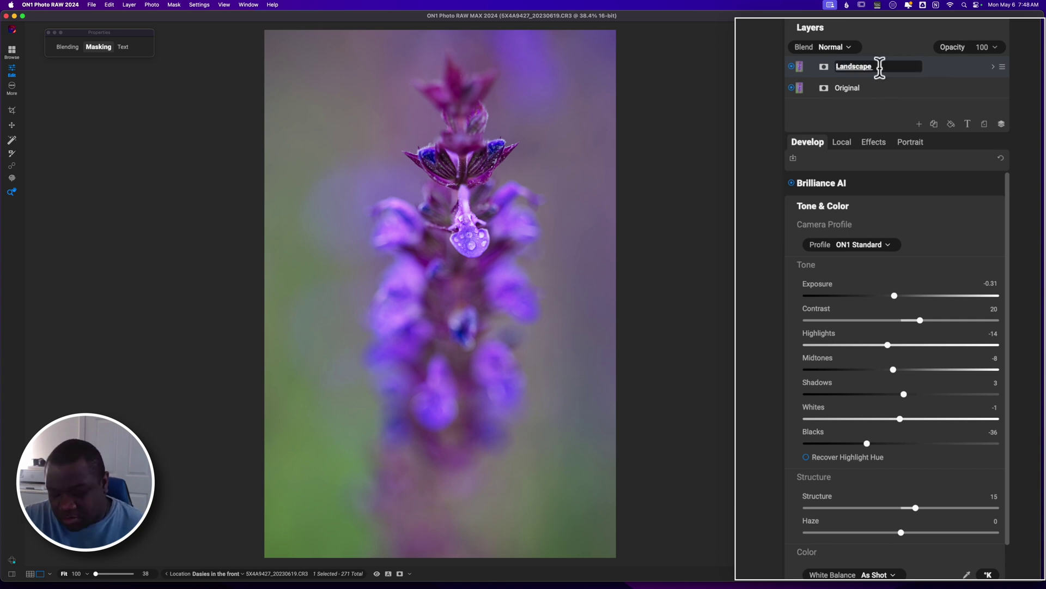
type(" Camera Profile")
key("Return")
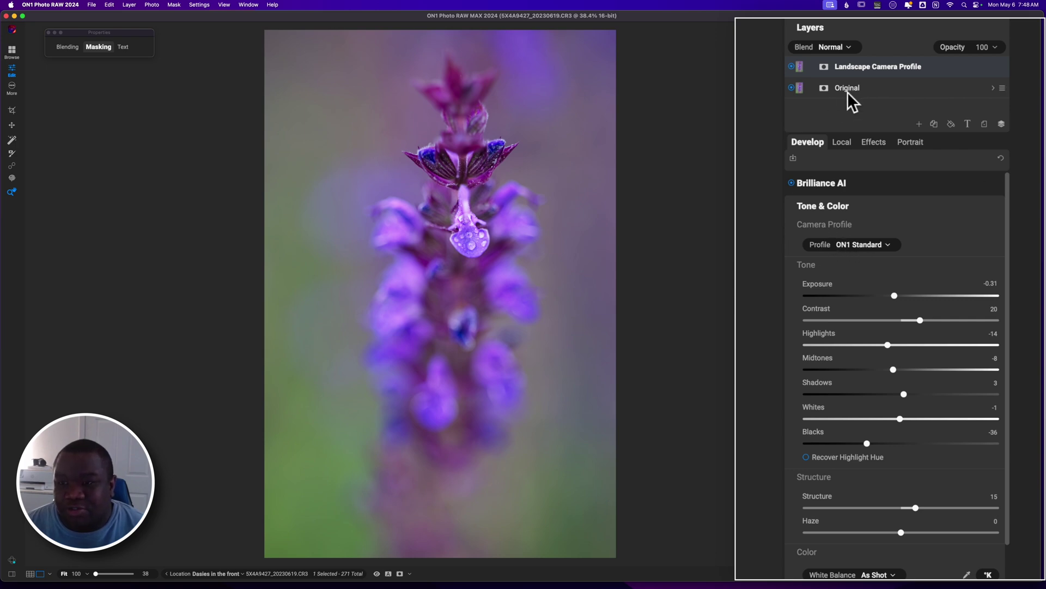
Apply the Camera Landscape profile to the top layer, turning the flowers vivid blue
left_click(866, 250)
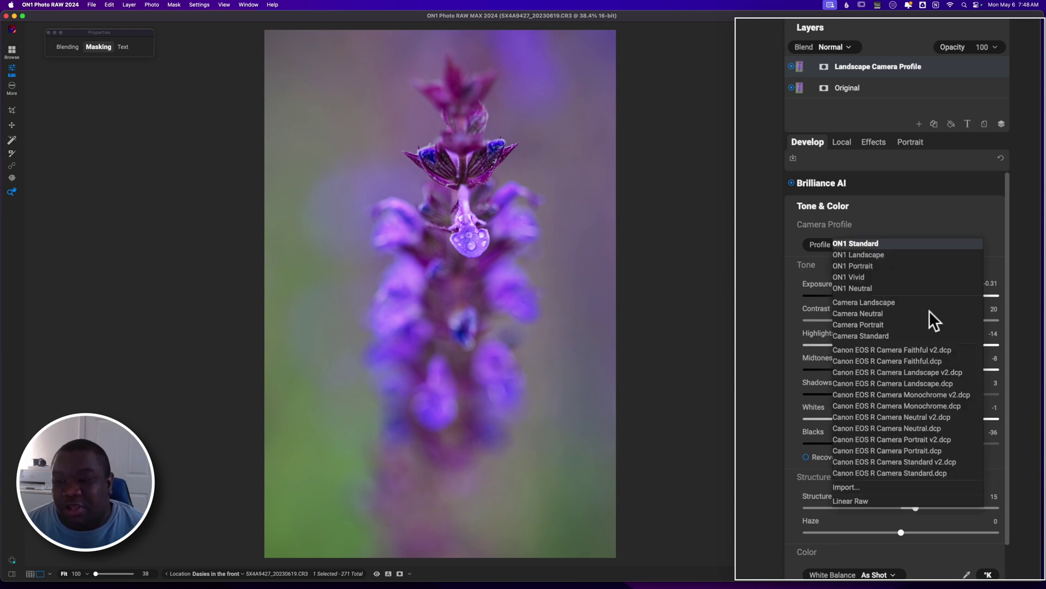
left_click(884, 303)
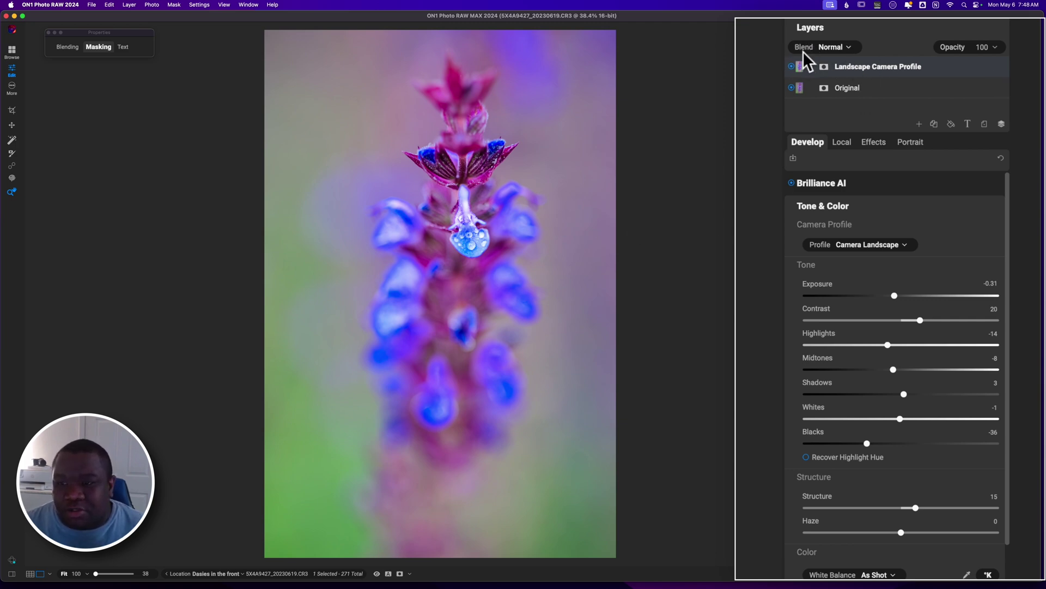
Set the top layer's blend mode to Color, check the flower bulb at 100%, then return to Fit
left_click(847, 49)
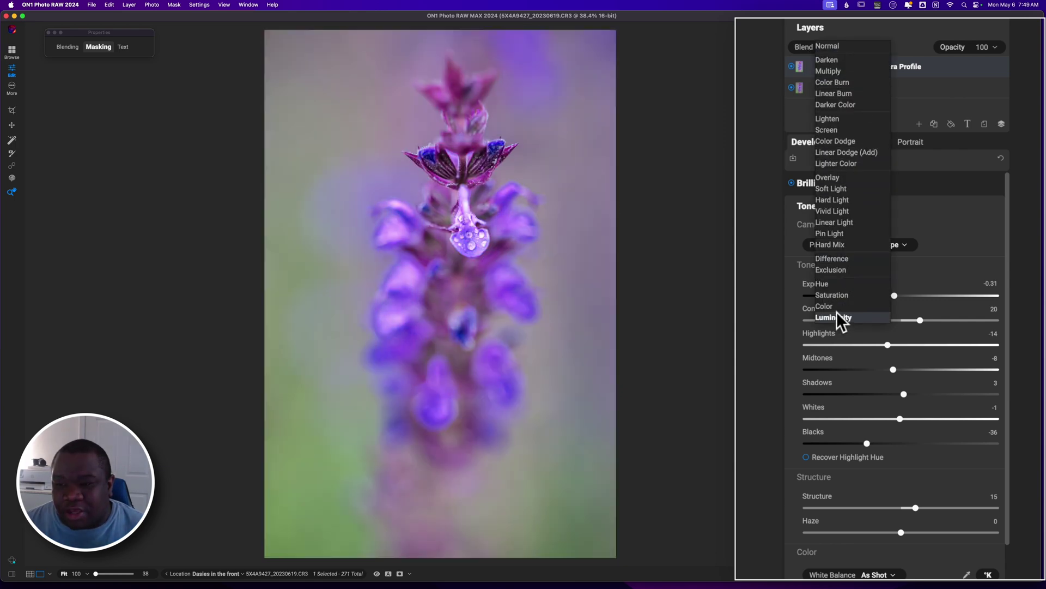
left_click(836, 306)
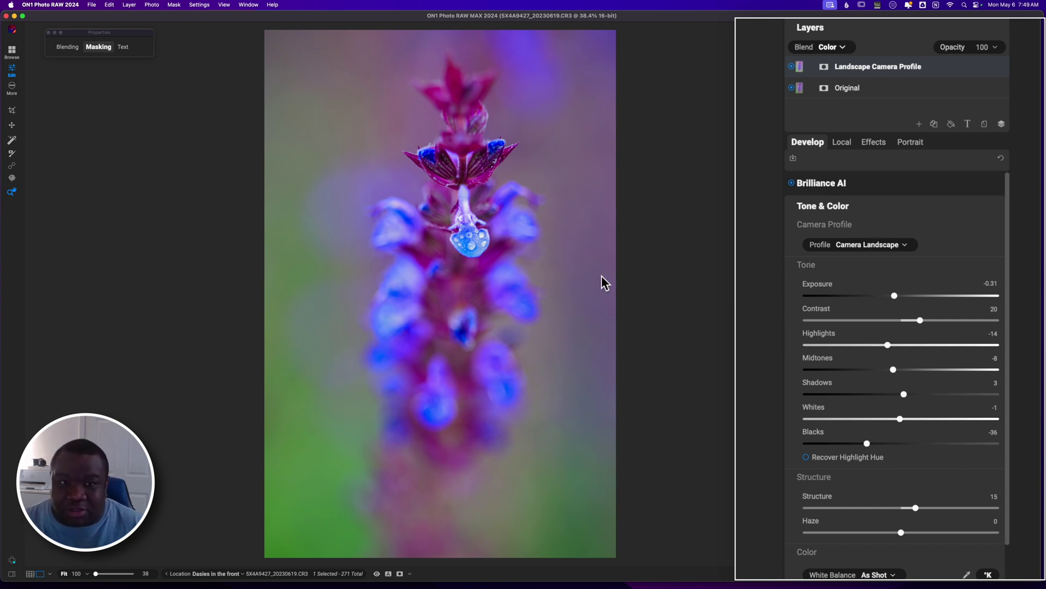
left_click(488, 240)
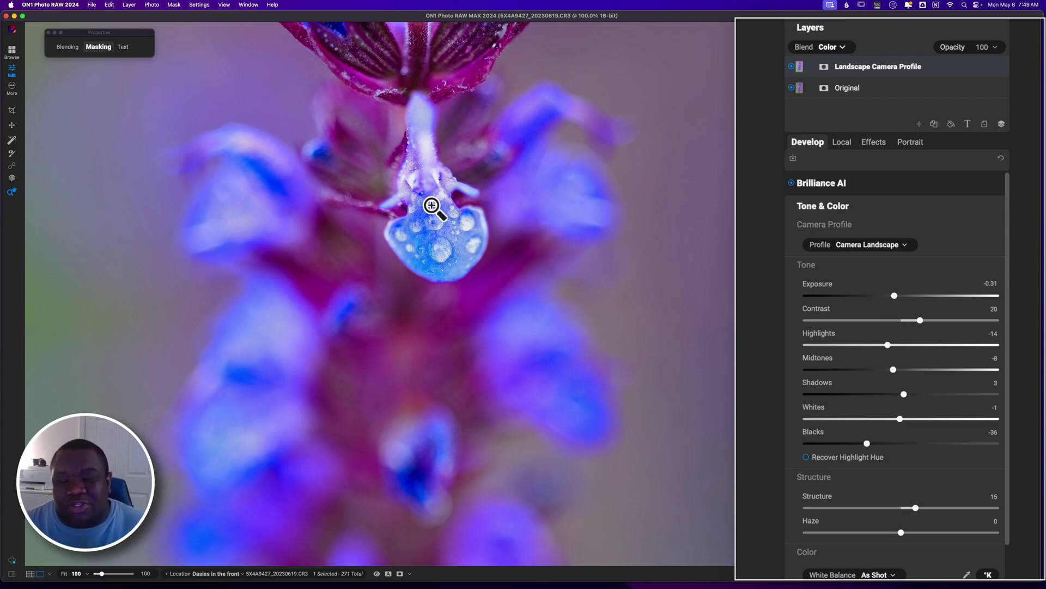
key("super+0")
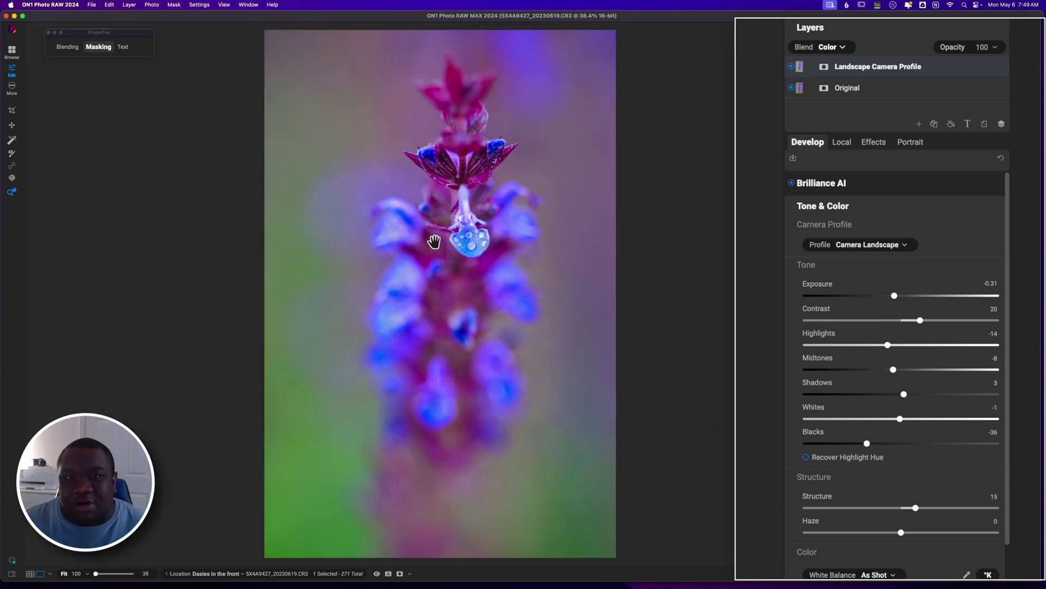
Lower the Landscape Camera Profile layer's opacity to 71, comparing with the layer hidden before and after
left_click(823, 206)
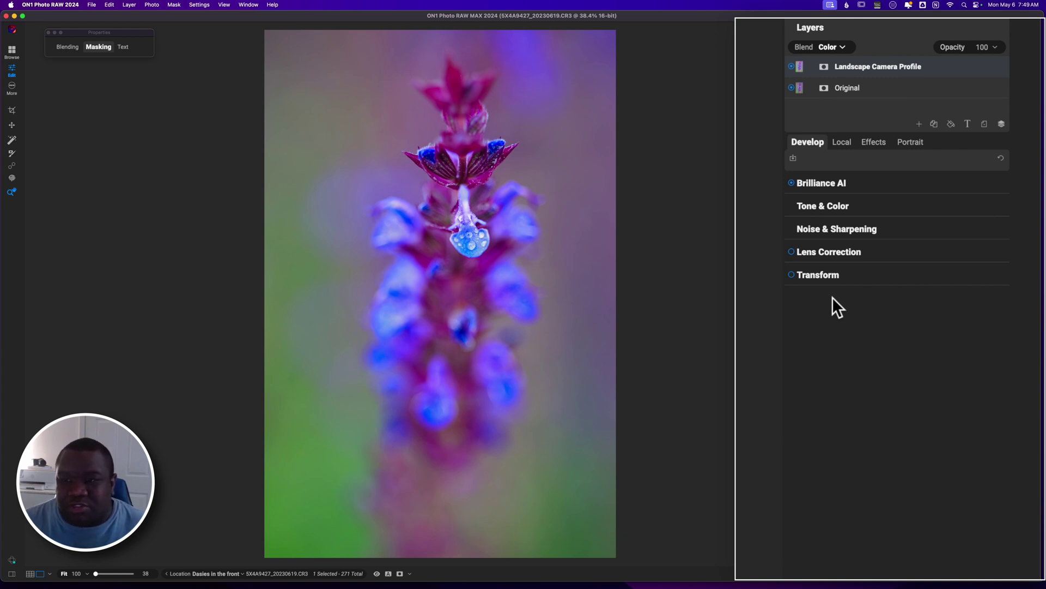
left_click(790, 66)
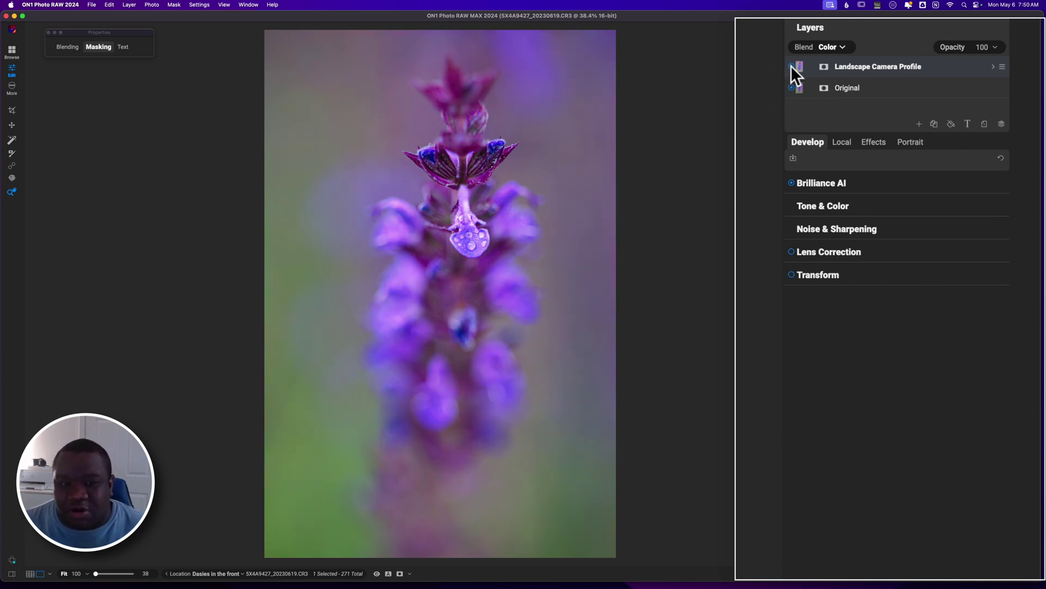
left_click(791, 67)
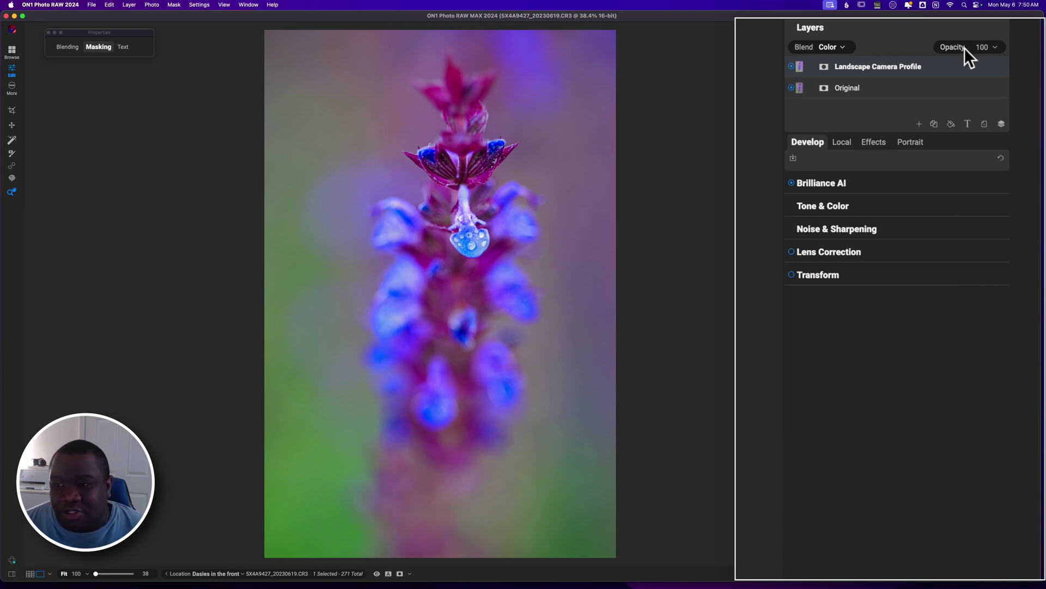
left_click_drag(957, 47, 932, 52)
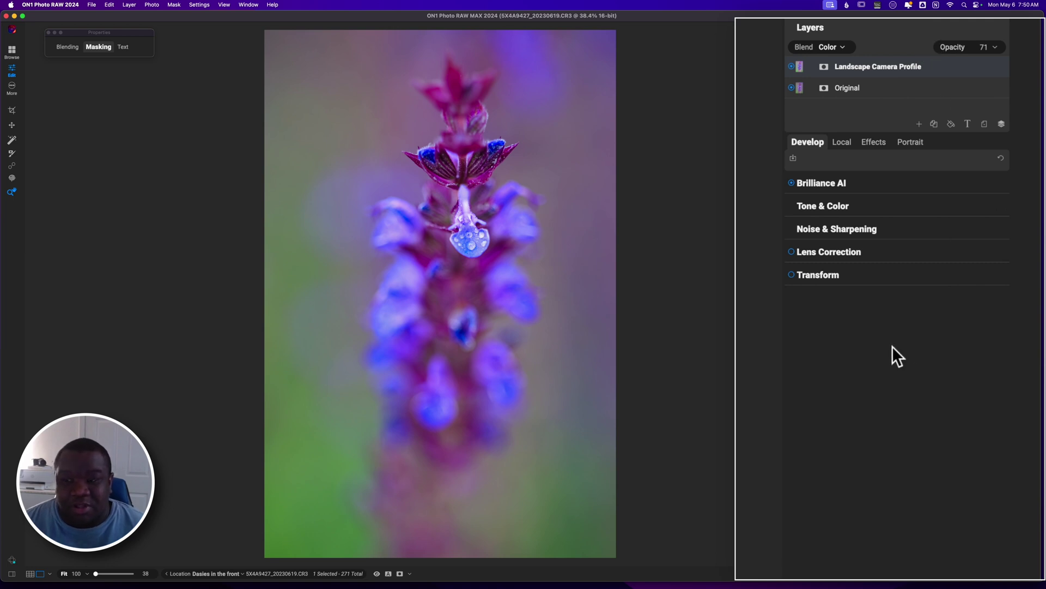
left_click(792, 66)
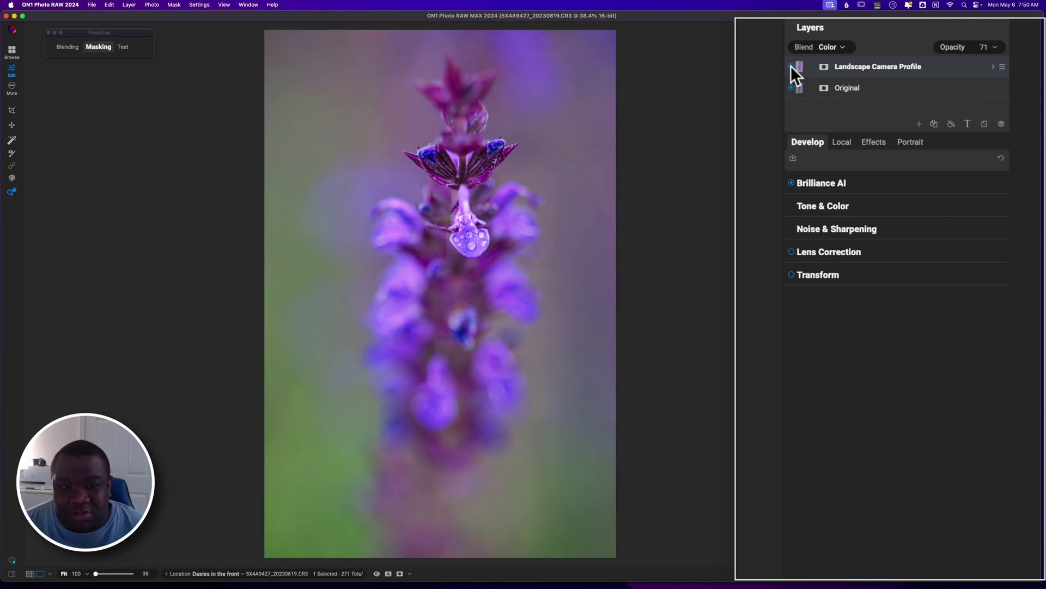
left_click(791, 66)
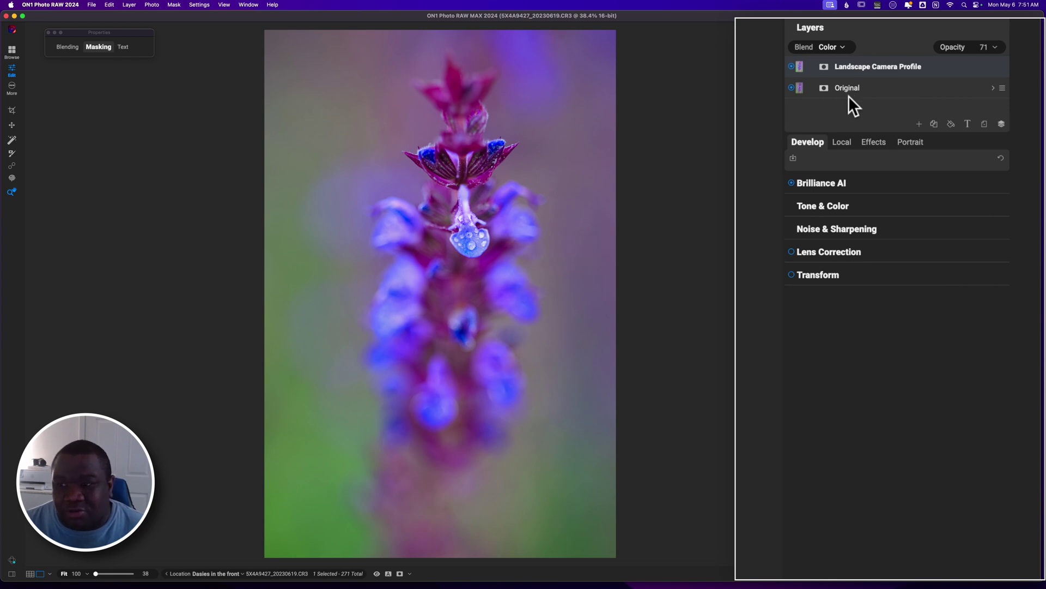
Open the options menu on the Landscape Camera Profile layer row
left_click(1001, 66)
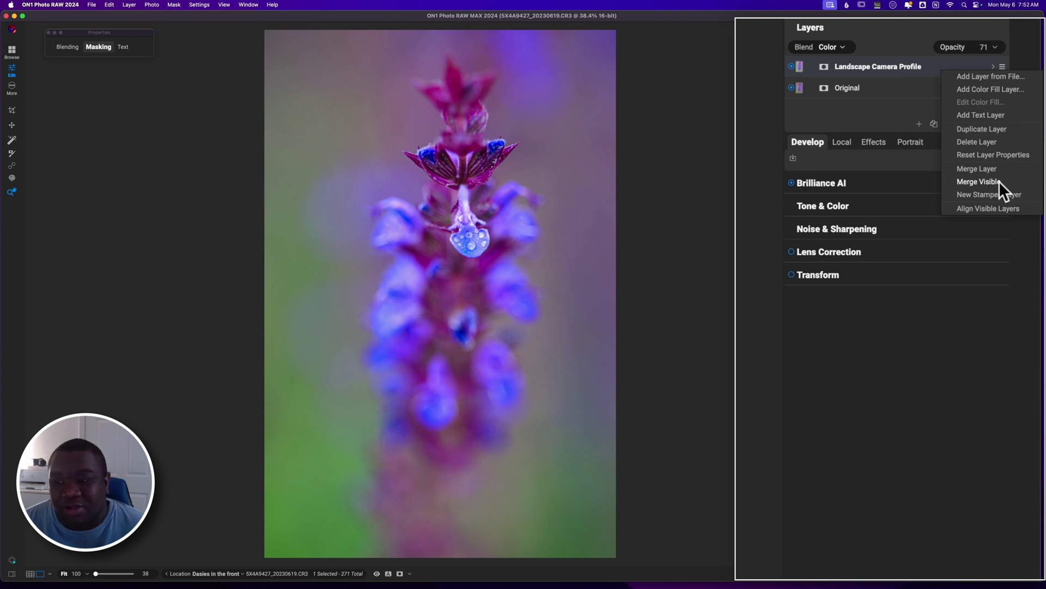
Choose Merge Visible to flatten both layers into one Landscape Camera Profile layer
left_click(999, 181)
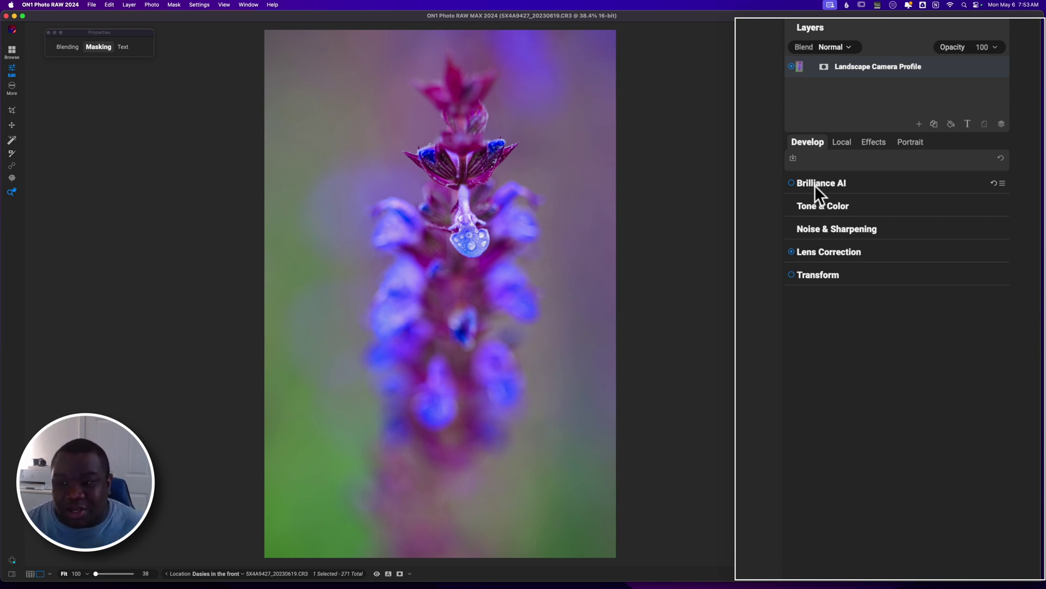
Set Temperature to 8 and Vibrance to 14 in Tone & Color, then compare before and after
left_click(814, 206)
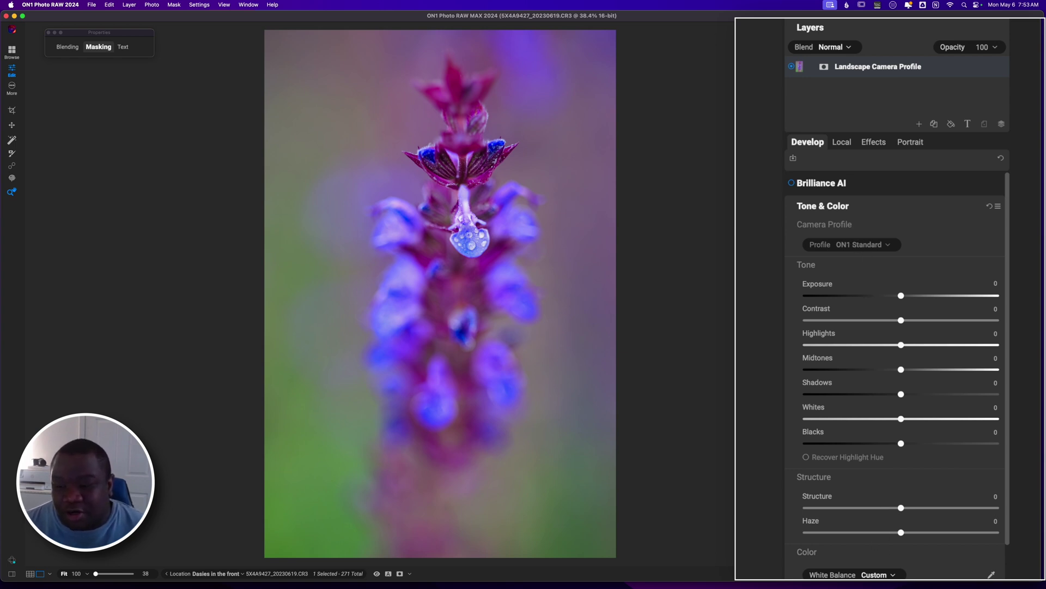
scroll(927, 560, "down", 5)
left_click_drag(910, 464, 911, 490)
left_click_drag(901, 540, 916, 541)
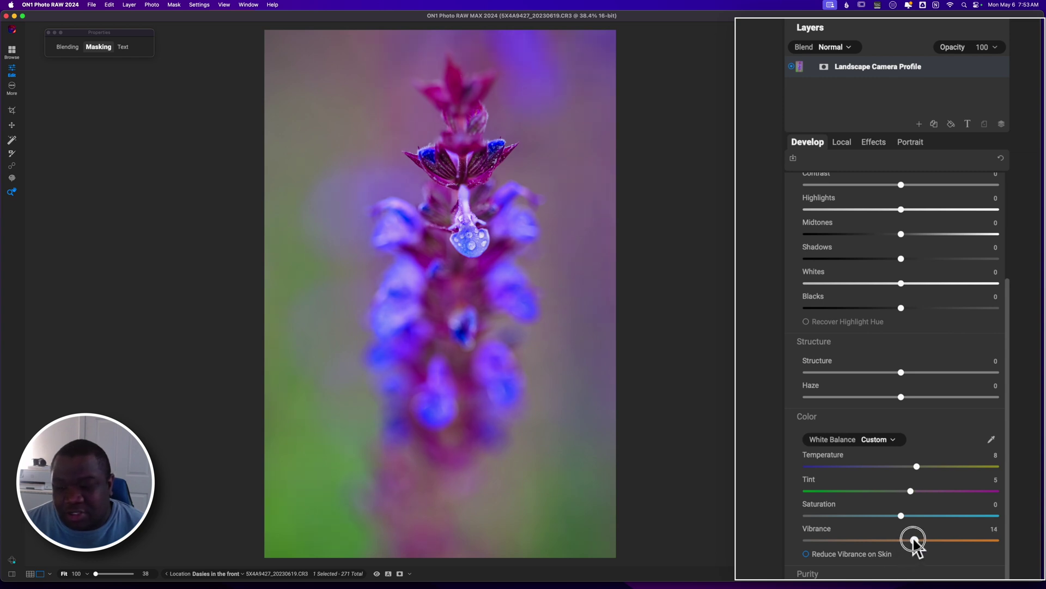
key("super+p")
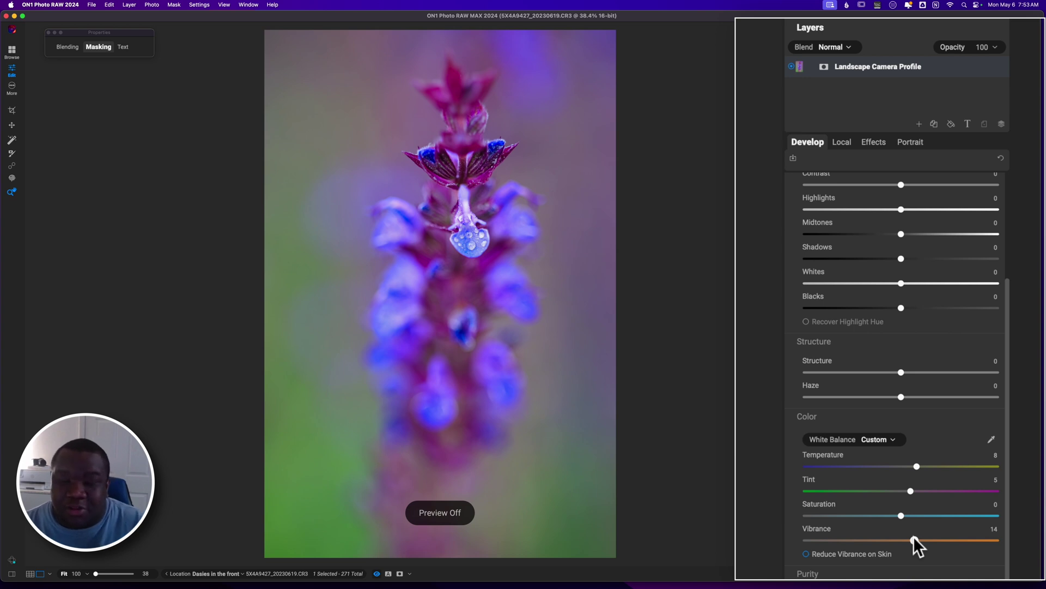
key("super+p")
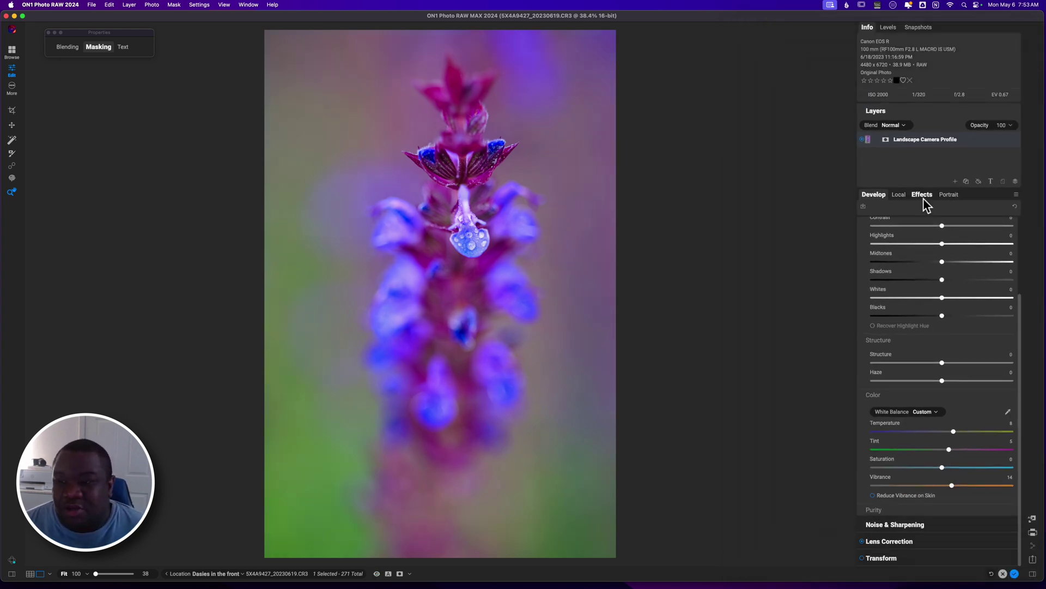
Add a Sunshine filter from the Effects filter list
left_click(929, 194)
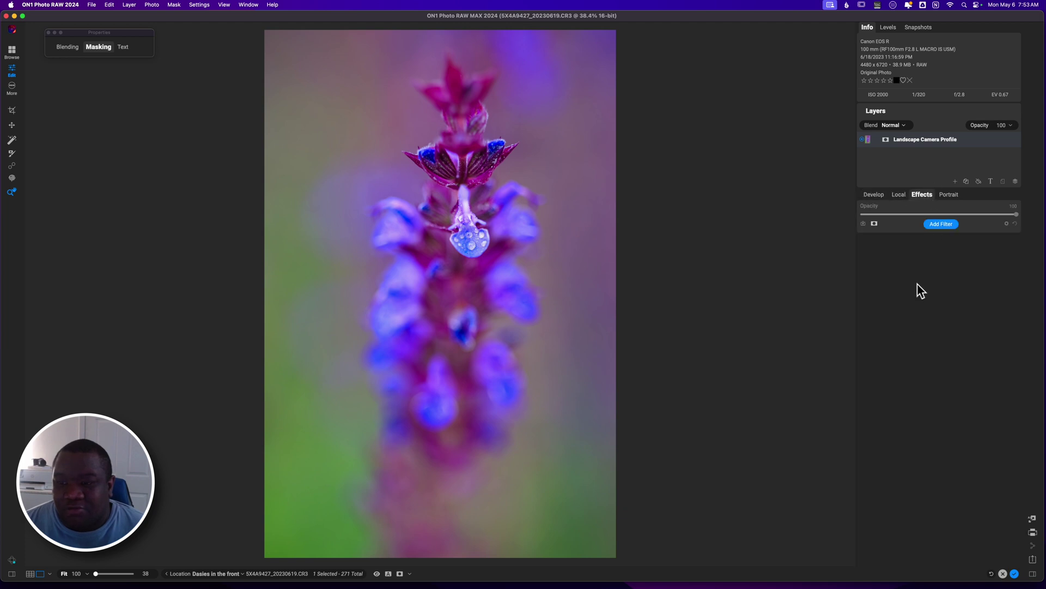
left_click(935, 226)
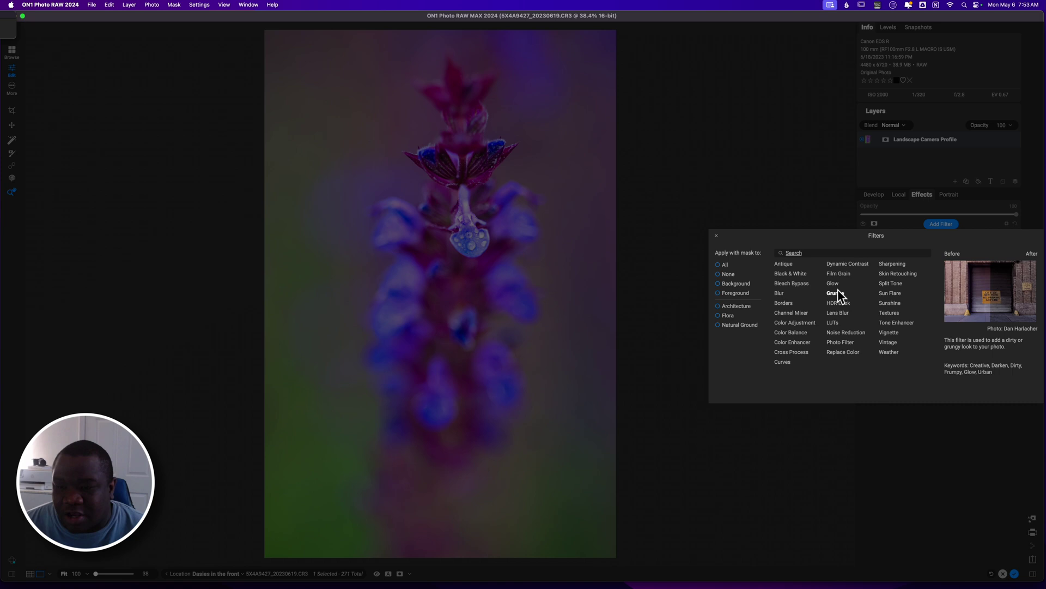
left_click(899, 304)
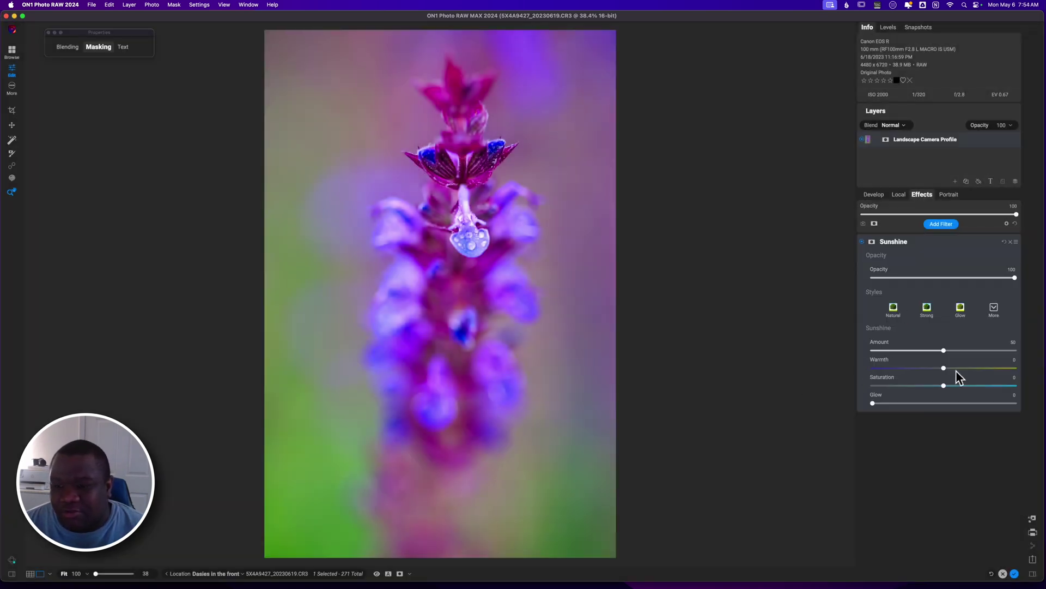
Tune Sunshine to Amount 29 and Opacity 90, toggling it off and on to compare
left_click_drag(943, 351, 950, 386)
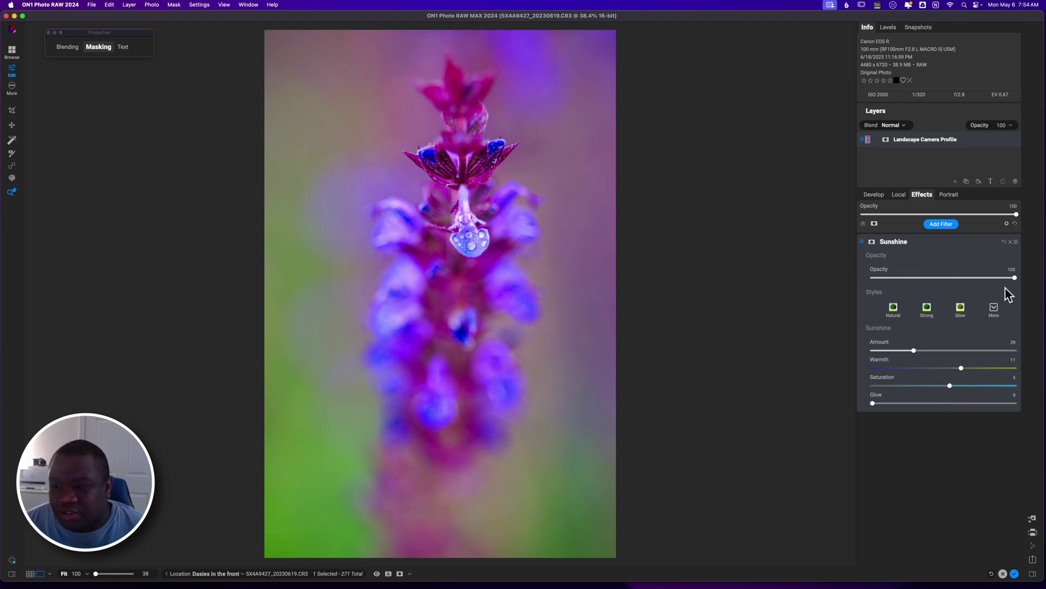
mouse_move(1013, 278)
left_mouse_down()
mouse_move(991, 278)
mouse_move(1001, 278)
left_mouse_up()
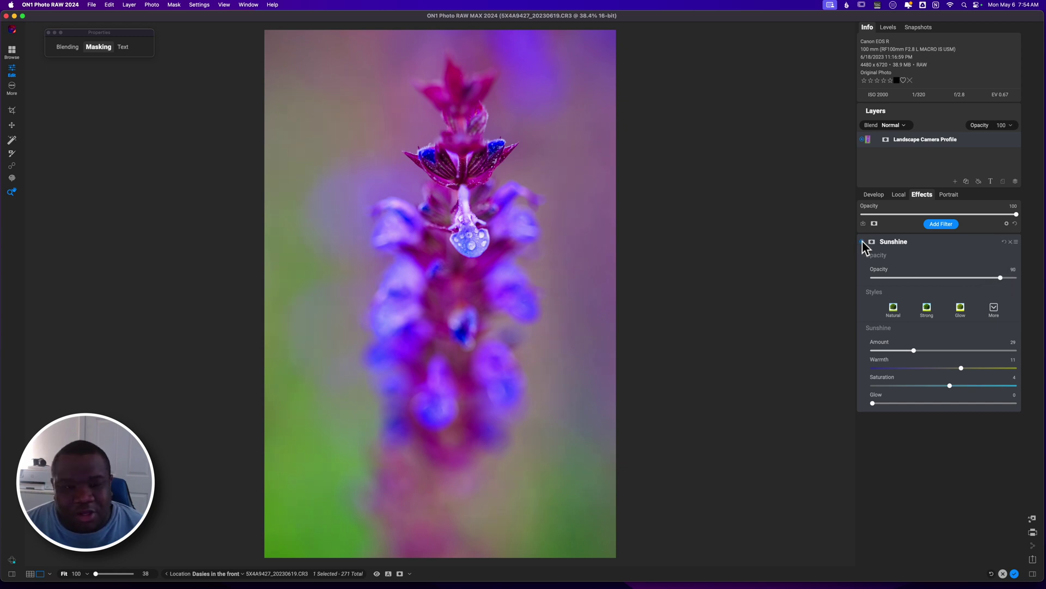
left_click(863, 241)
left_click(862, 241)
left_click(862, 240)
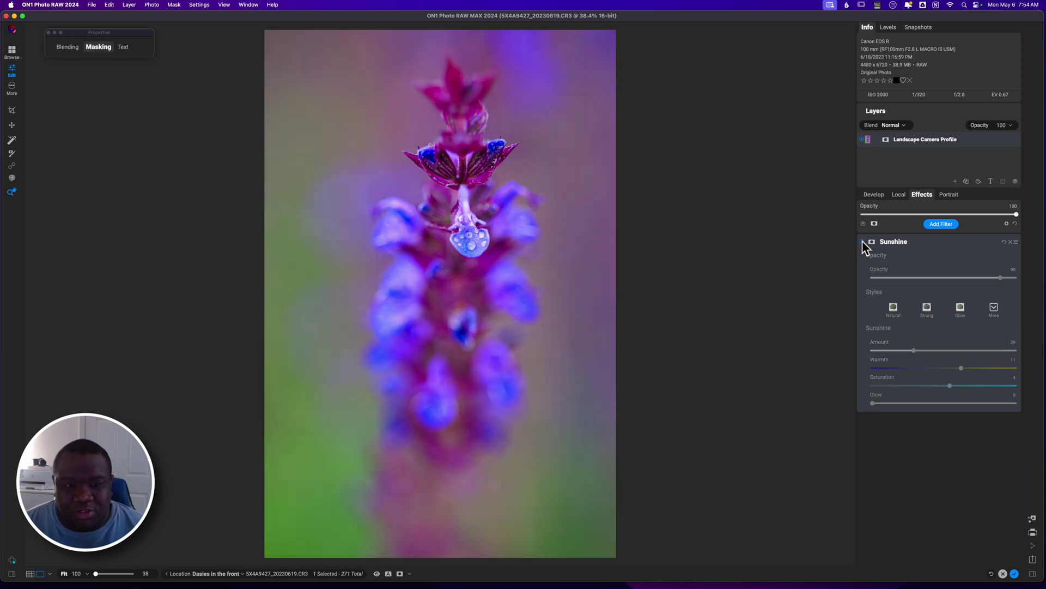
left_click(863, 241)
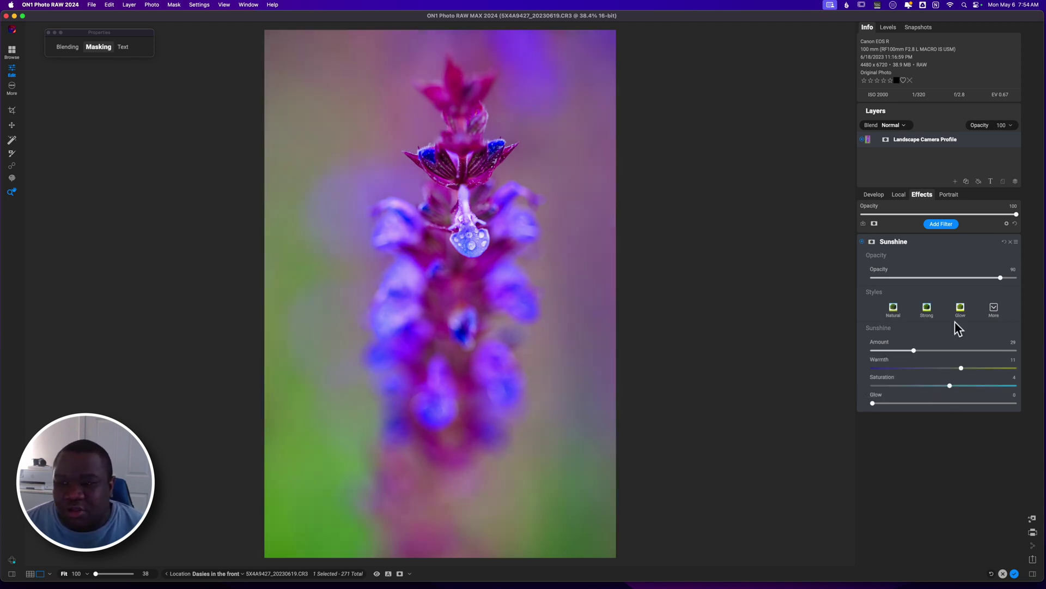
Add a Glow filter with Amount 40 and Halo 22, then collapse its panel
left_click(943, 240)
left_click(942, 224)
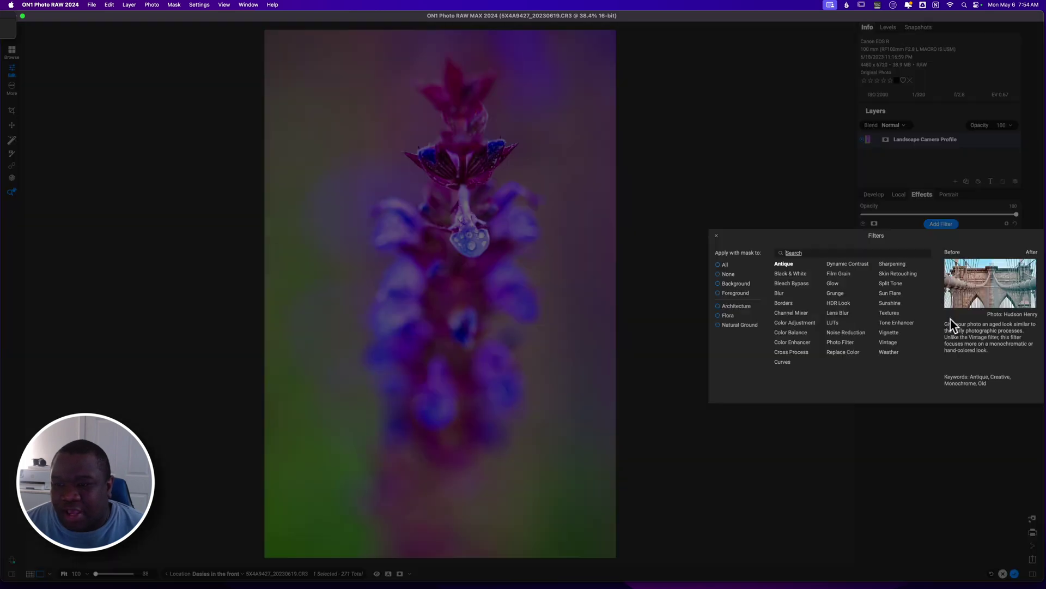
left_click(833, 283)
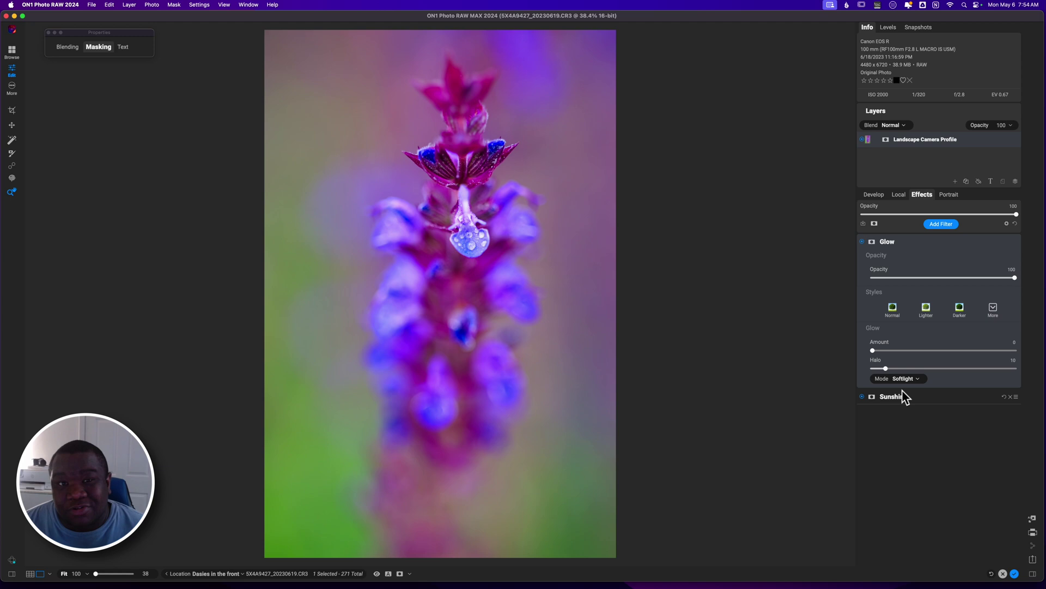
left_click_drag(873, 350, 915, 350)
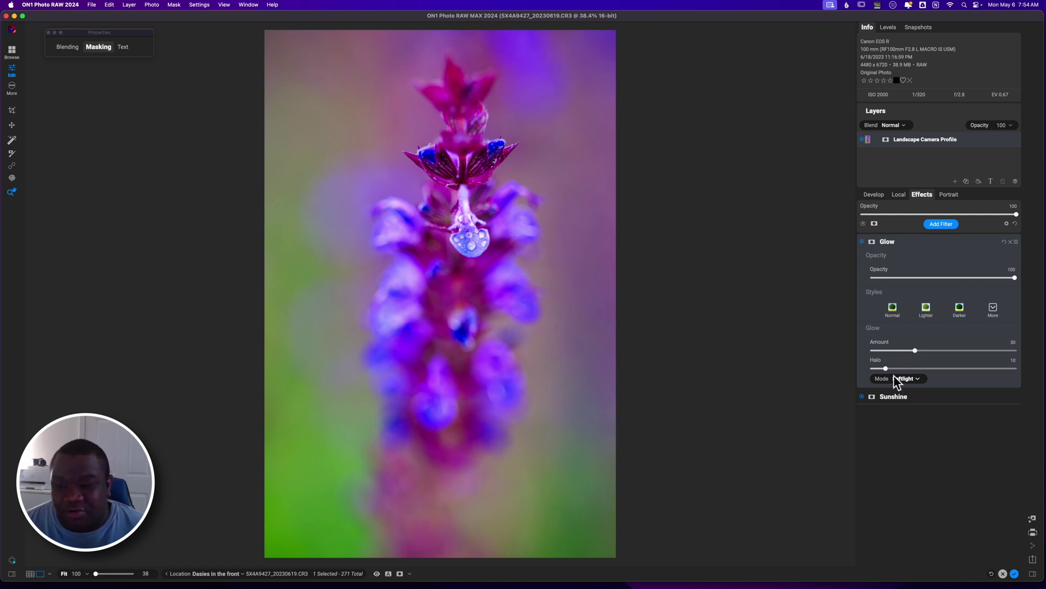
left_click_drag(886, 369, 929, 351)
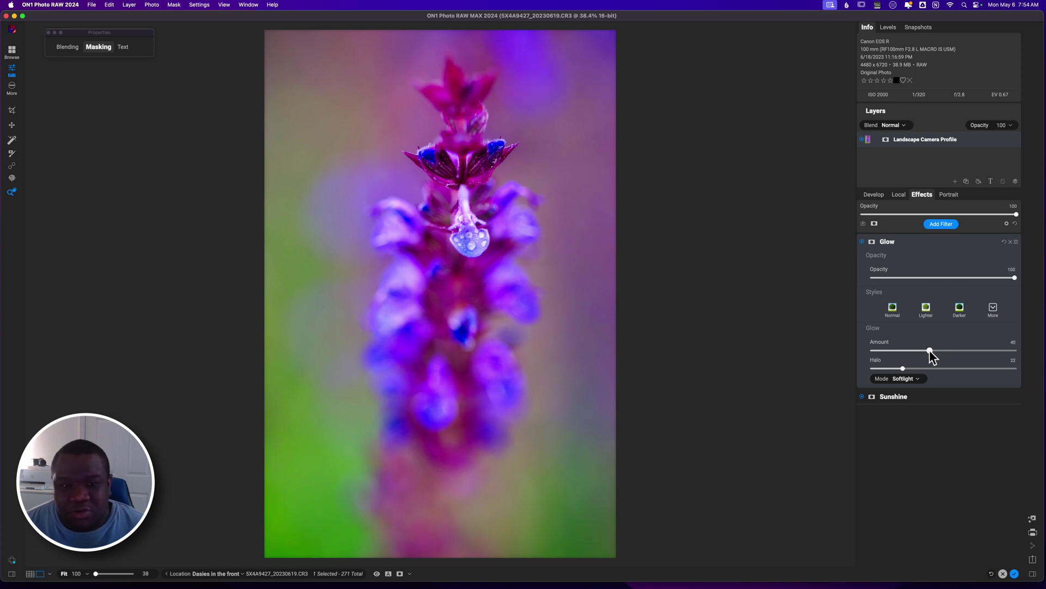
left_click(930, 242)
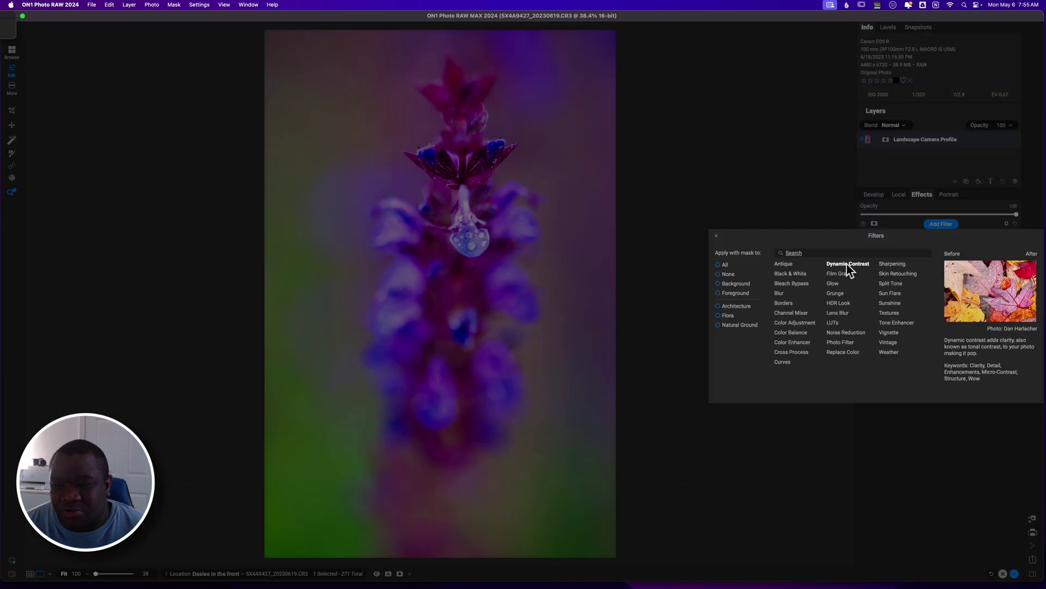
Add Dynamic Contrast below Glow in Soft style with Large 30, and compare it on and off
left_click(847, 263)
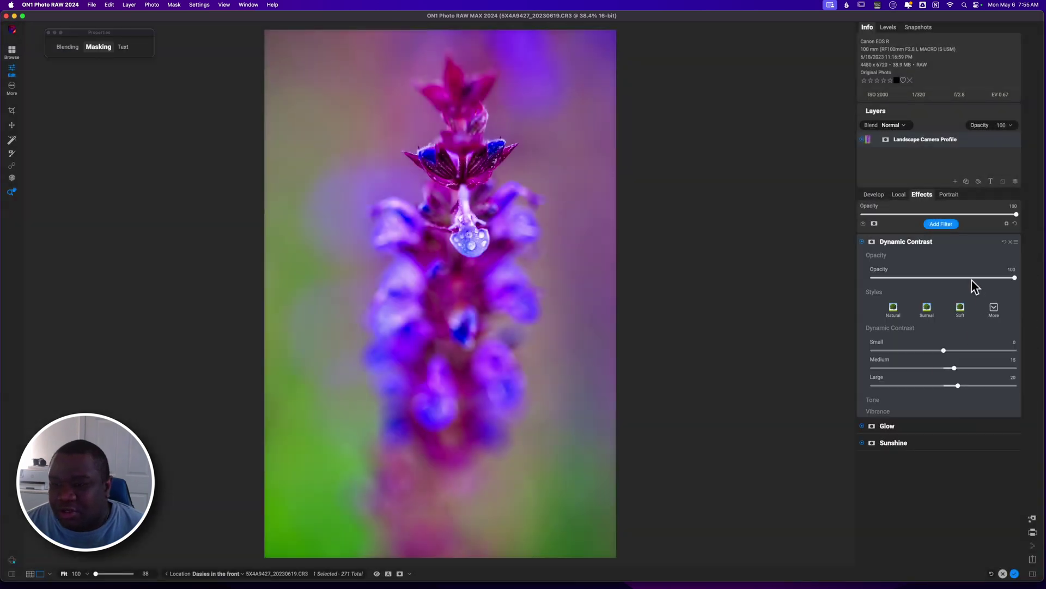
left_click(952, 298)
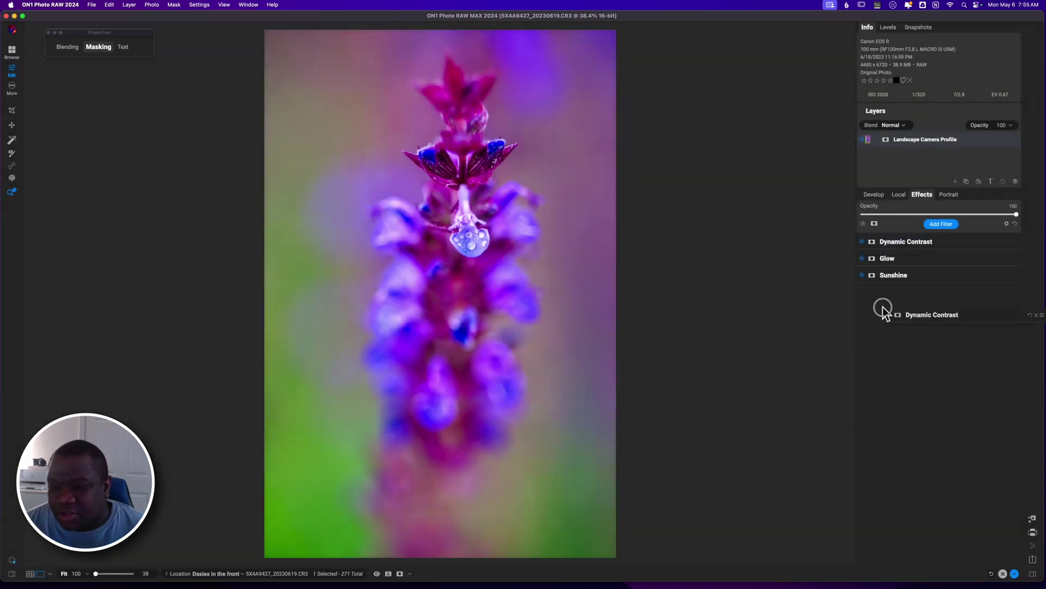
left_click_drag(884, 312, 868, 263)
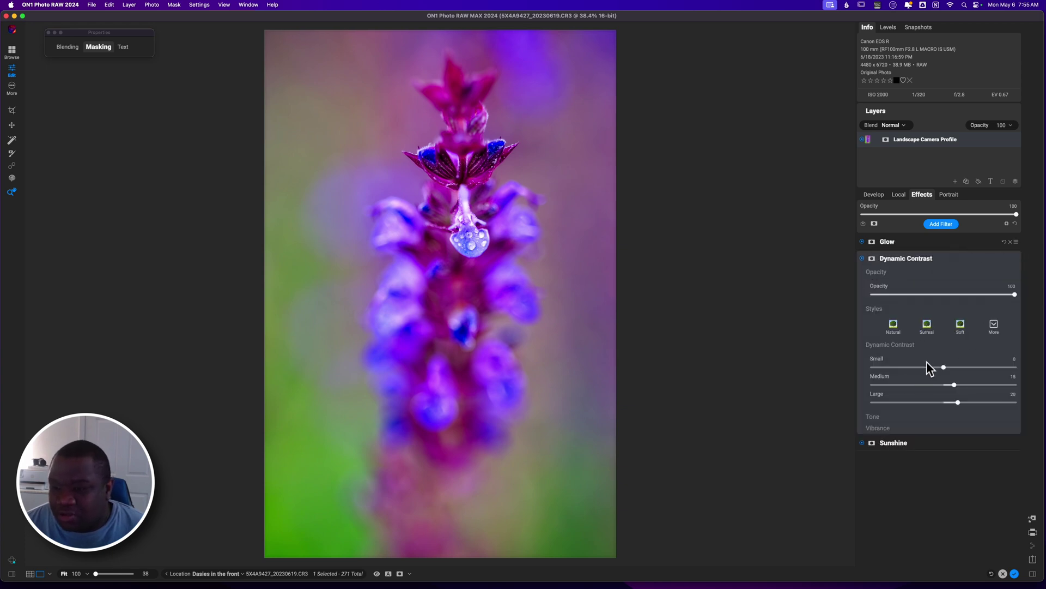
left_click(963, 326)
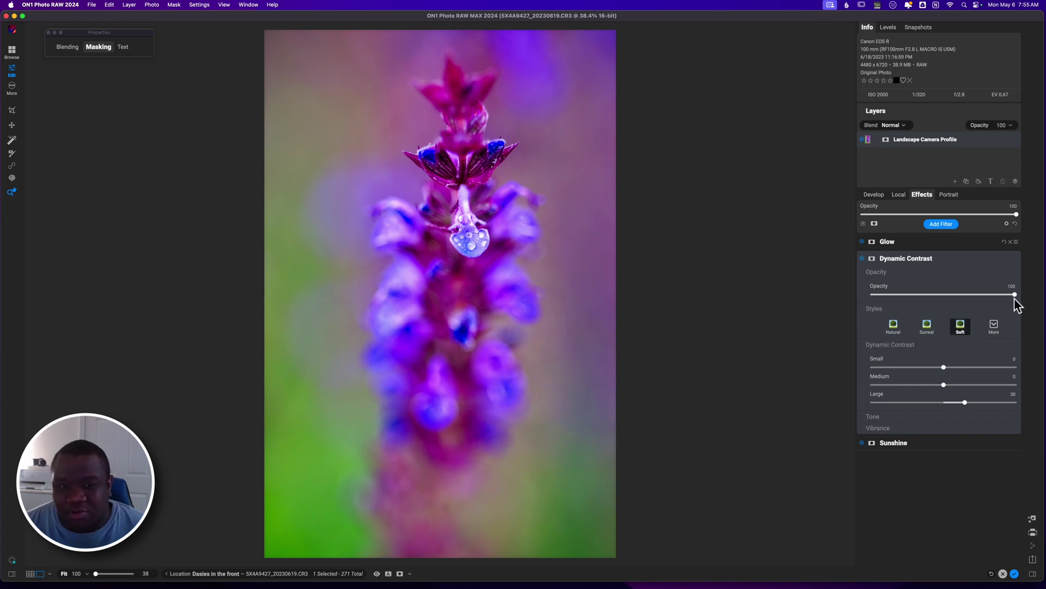
left_click(862, 258)
left_click(861, 259)
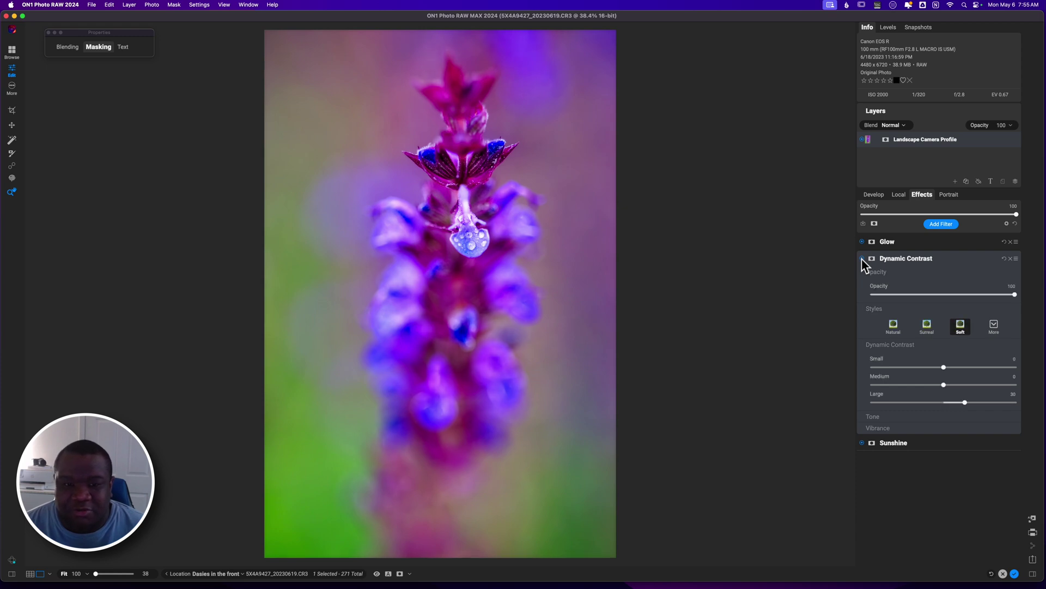
left_click(862, 258)
left_click(862, 259)
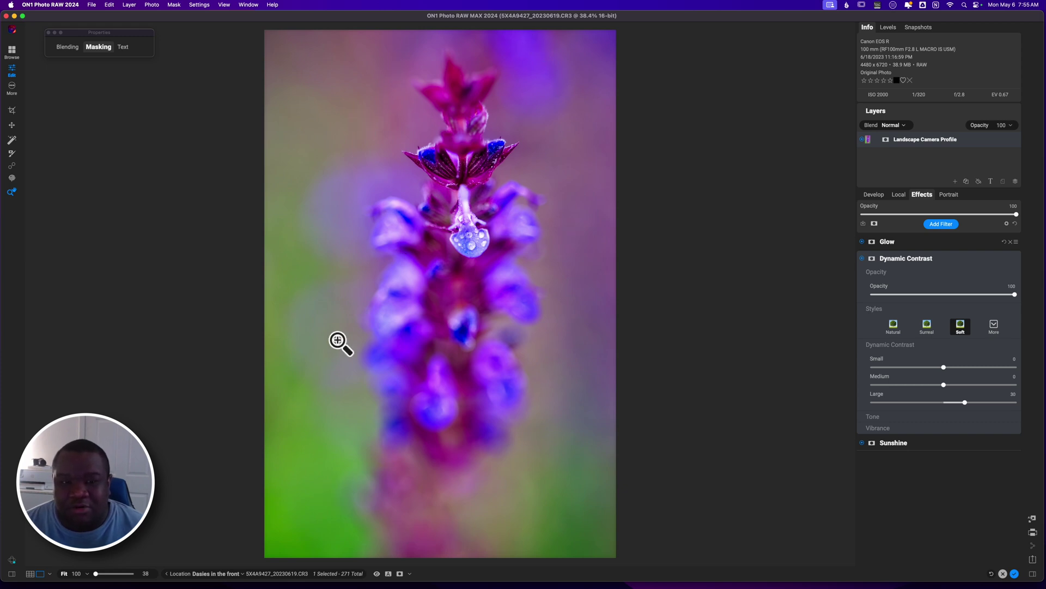
Start a mask on Dynamic Contrast and invert it to hide the effect everywhere
left_click(871, 259)
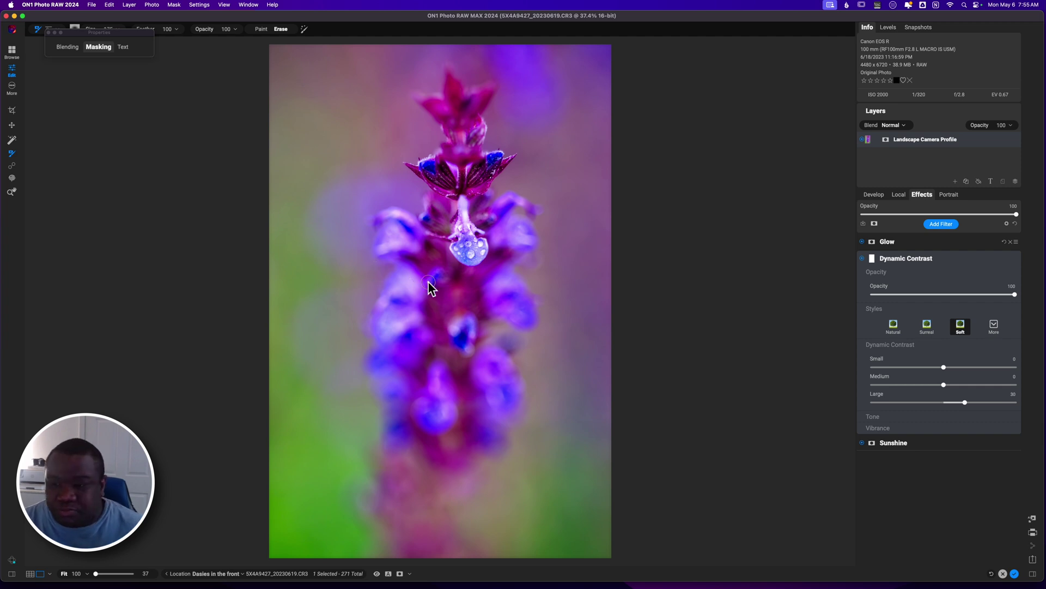
scroll(430, 288, "up", 5)
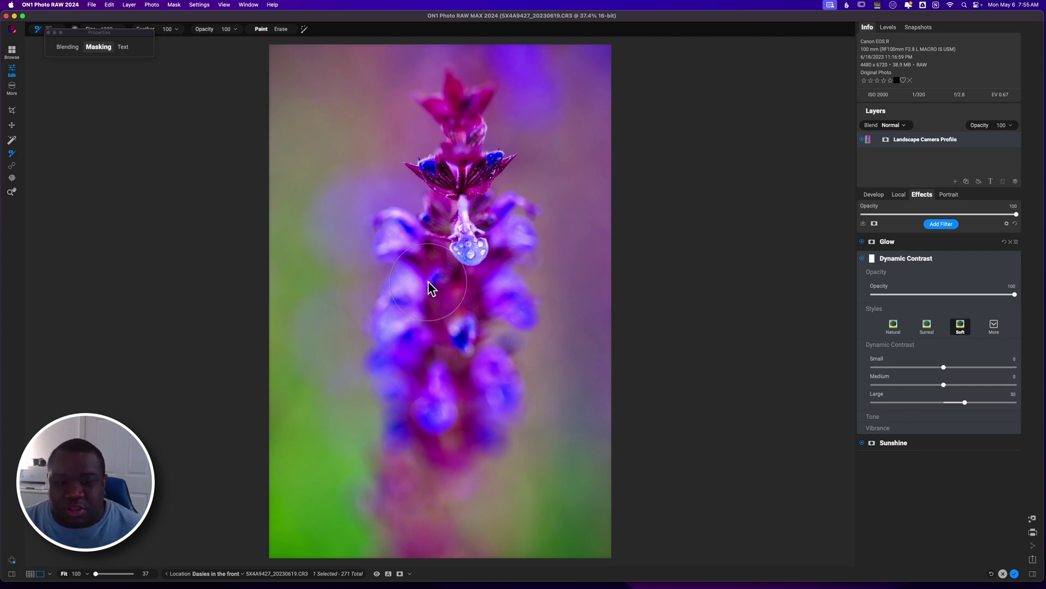
mouse_move(95, 49)
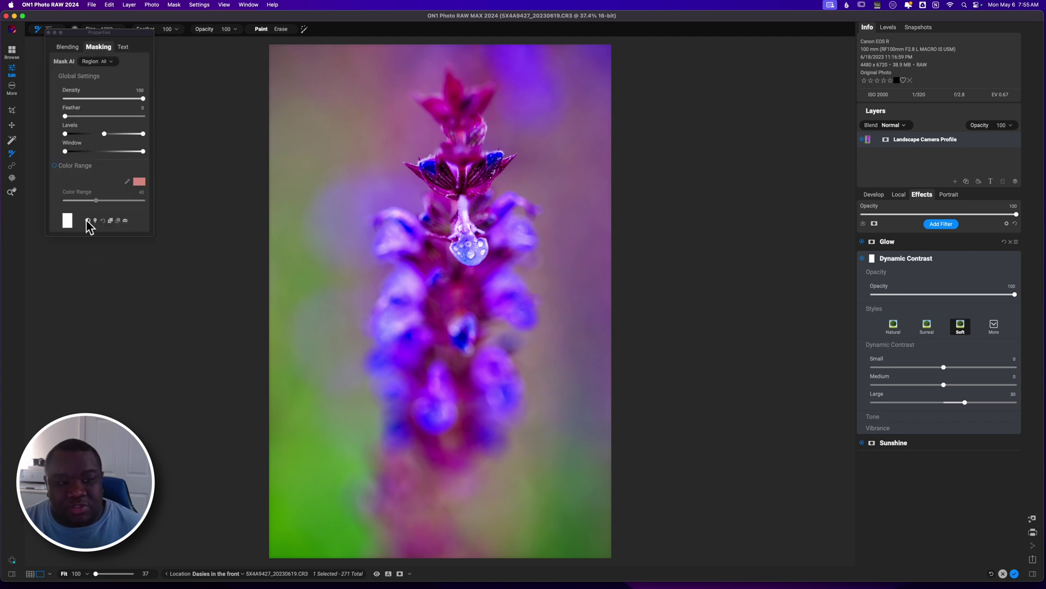
left_click(88, 220)
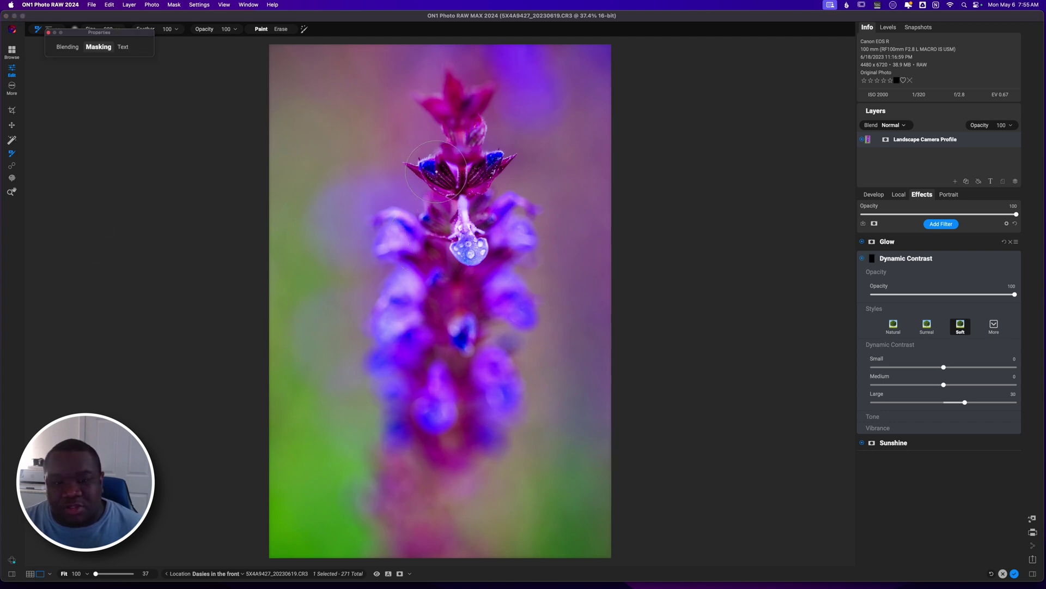
Paint contrast back onto the upper bracts, stem and dewy bud with a size-600 brush
left_click(454, 177)
key("bracketleft")
mouse_move(458, 181)
left_mouse_down()
mouse_move(480, 167)
mouse_move(425, 192)
mouse_move(439, 179)
mouse_move(442, 125)
mouse_move(472, 171)
mouse_move(455, 204)
mouse_move(468, 213)
mouse_move(461, 255)
mouse_move(480, 248)
mouse_move(454, 252)
left_mouse_up()
mouse_move(425, 212)
left_mouse_down()
mouse_move(439, 237)
mouse_move(485, 215)
mouse_move(483, 229)
left_mouse_up()
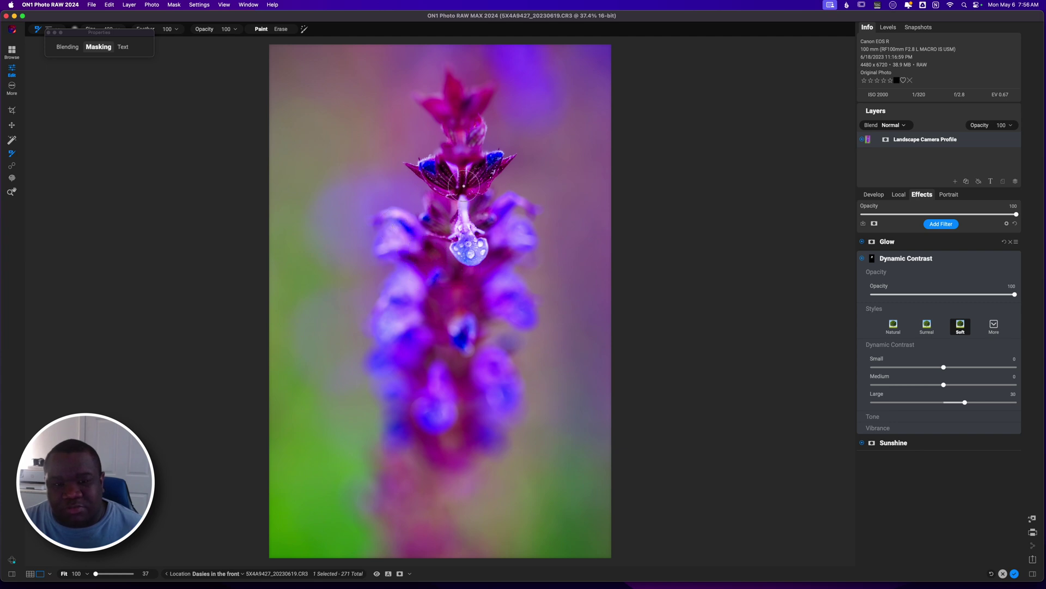
left_click(862, 258)
left_click(862, 259)
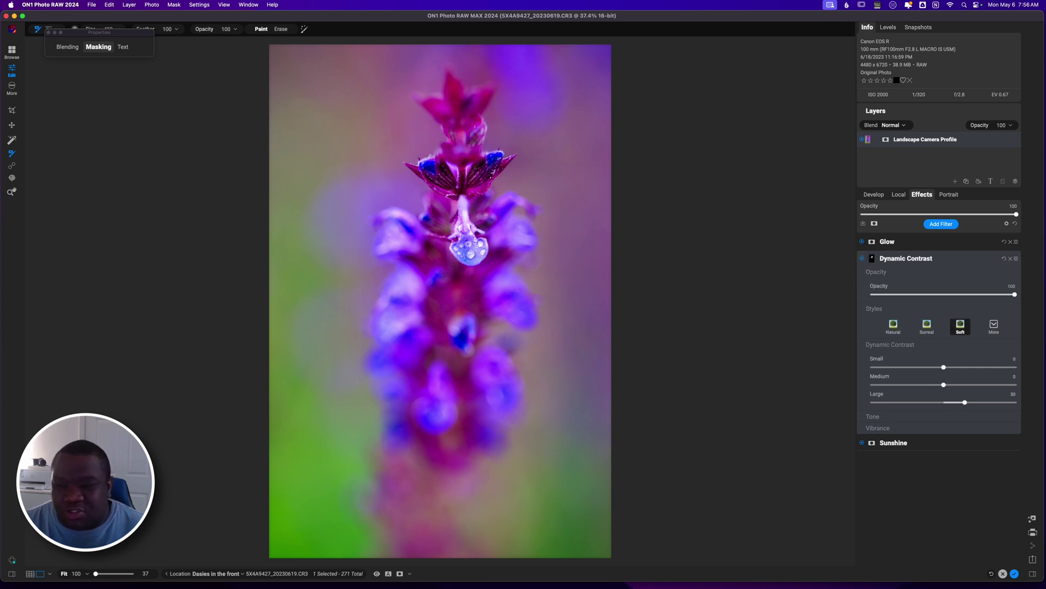
left_click(861, 259)
left_click(861, 258)
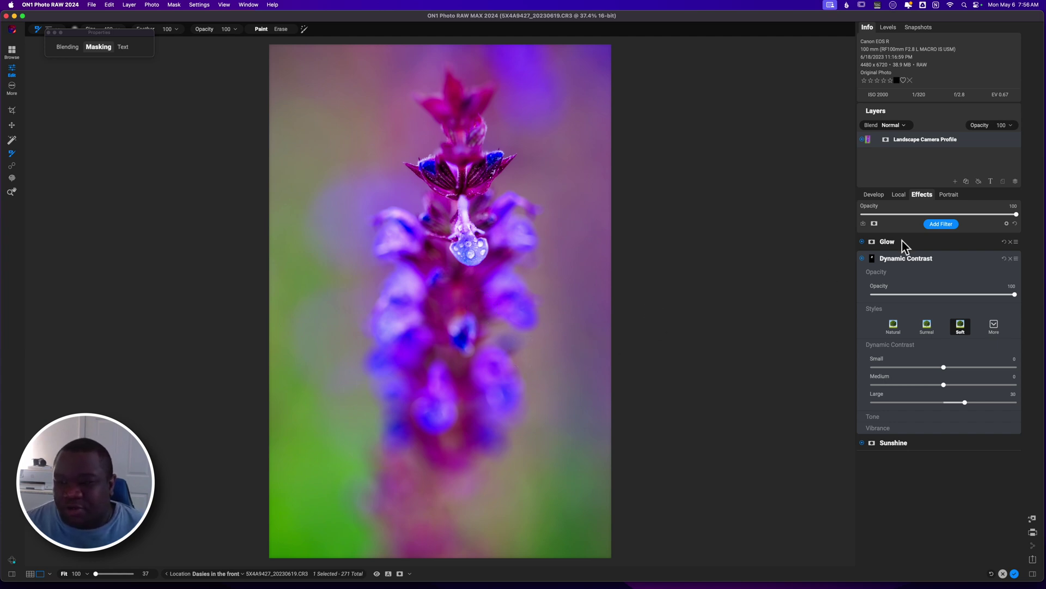
Add a local adjustment with Exposure at -1 and select the masking brush
left_click(898, 197)
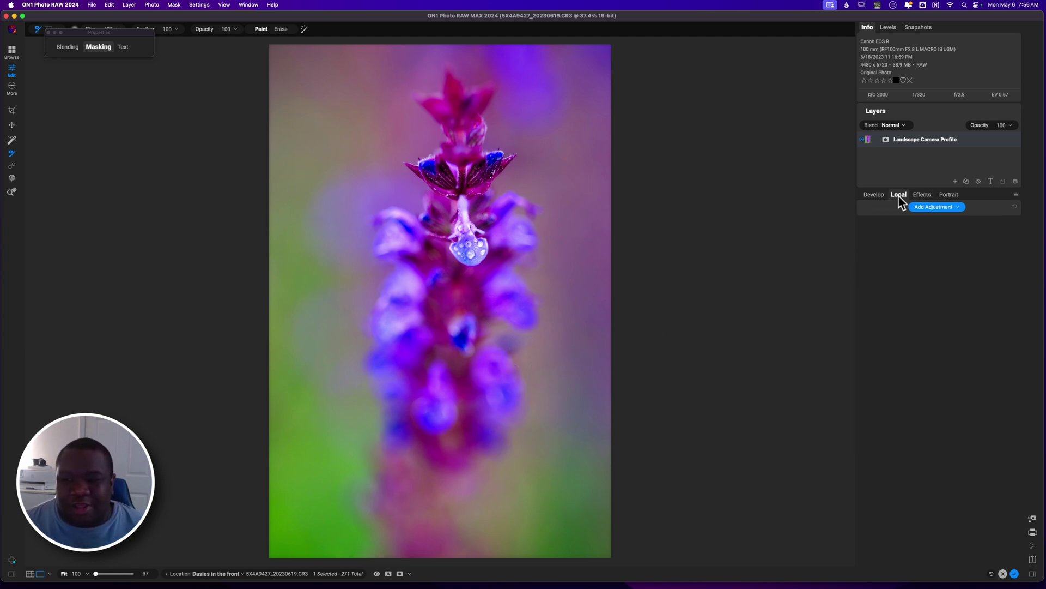
left_click(928, 209)
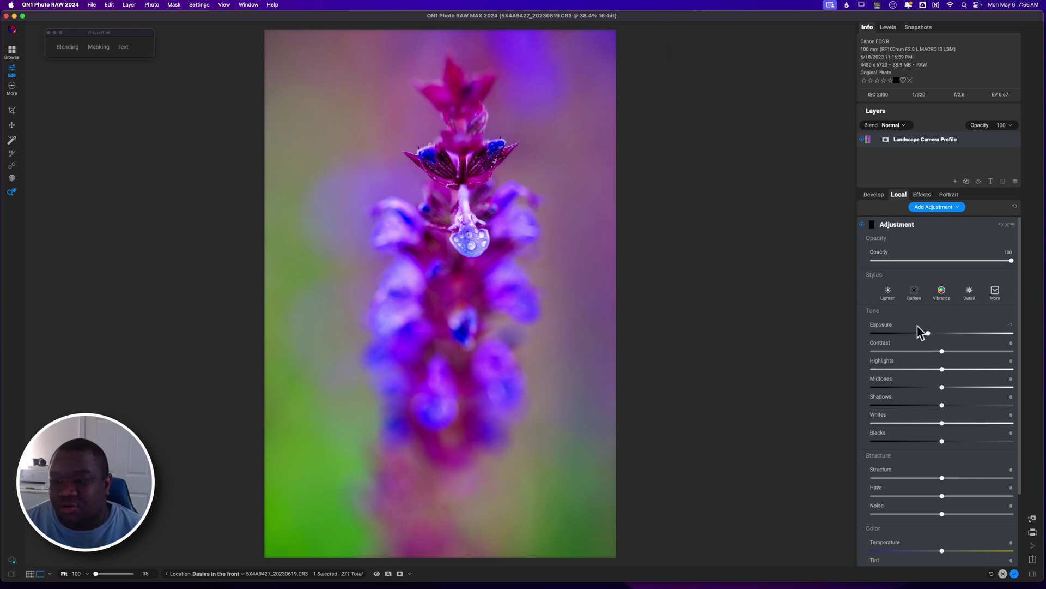
left_click(873, 226)
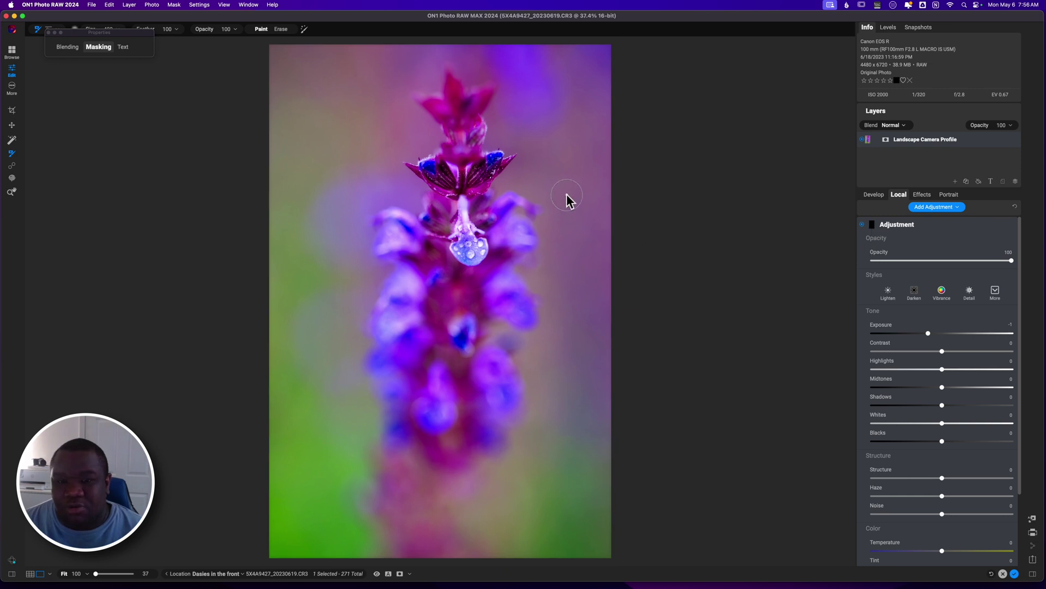
Place a Center-shaped gradient mask over the flower for the vignette
key("shift+b")
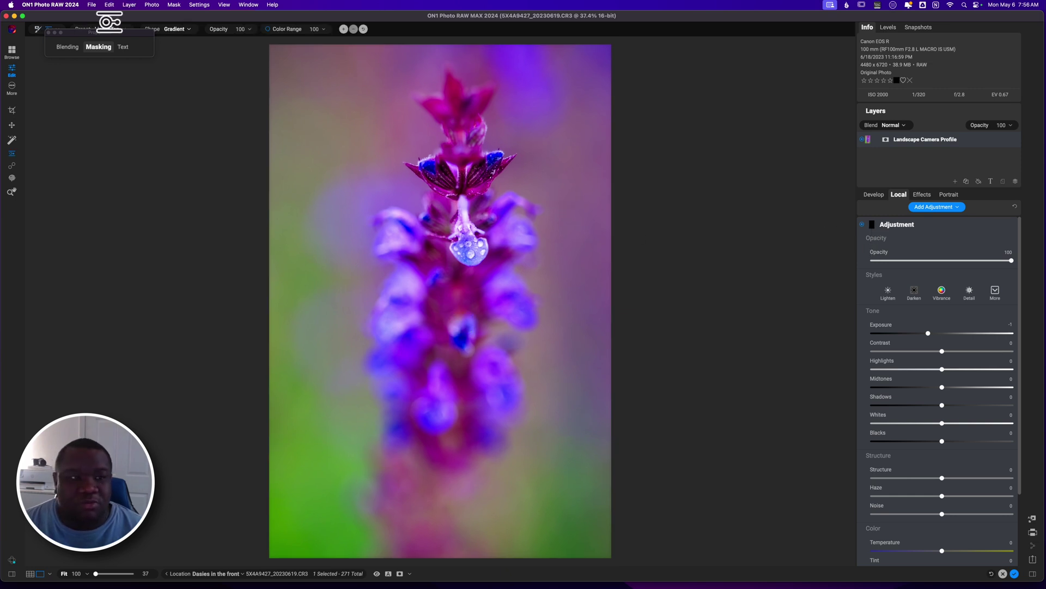
left_click(174, 29)
left_click(174, 30)
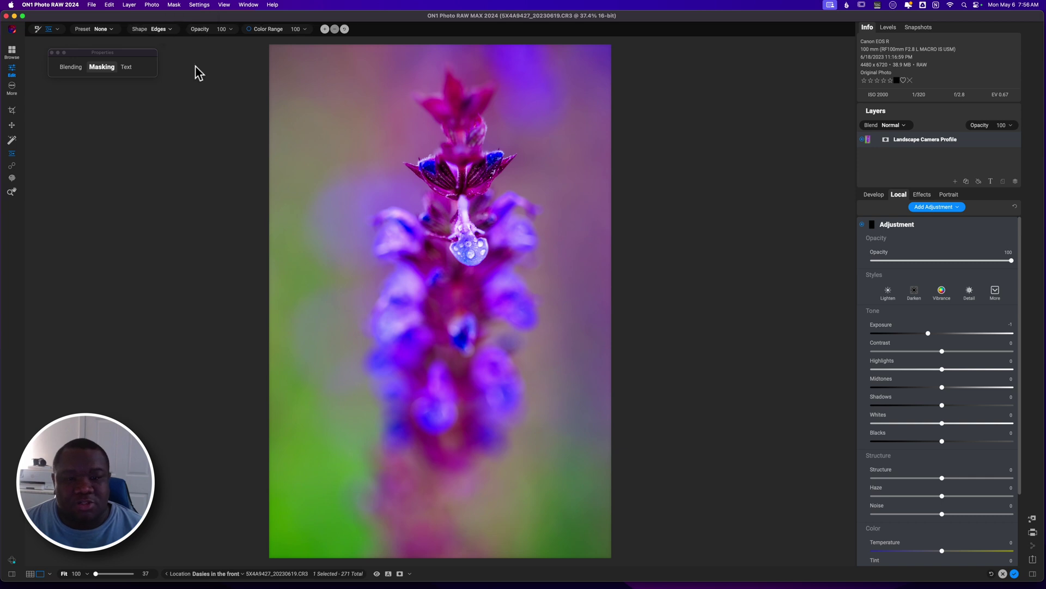
left_click(444, 273)
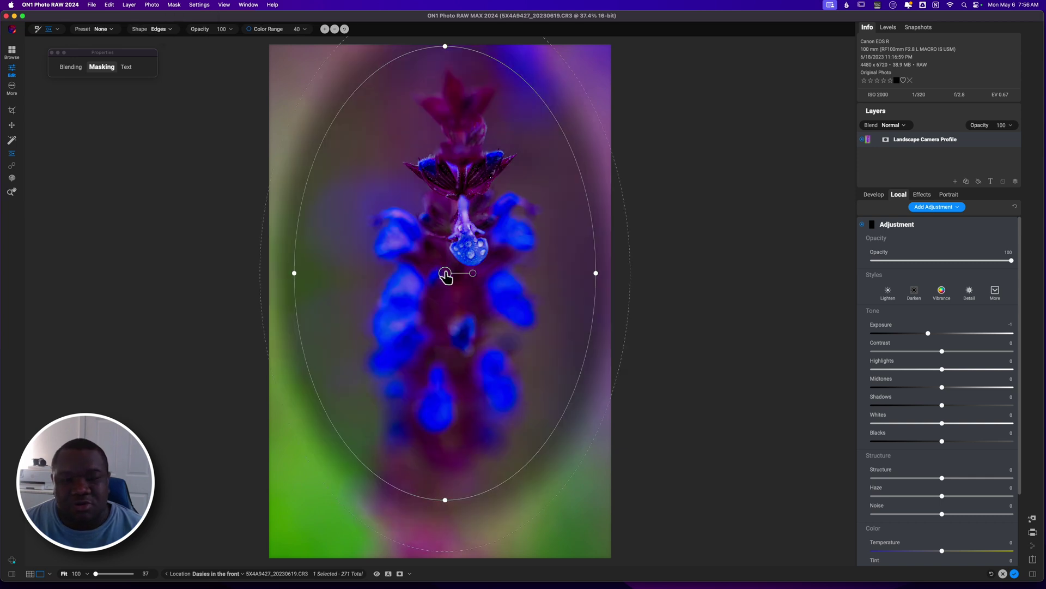
left_click(173, 32)
left_click(173, 40)
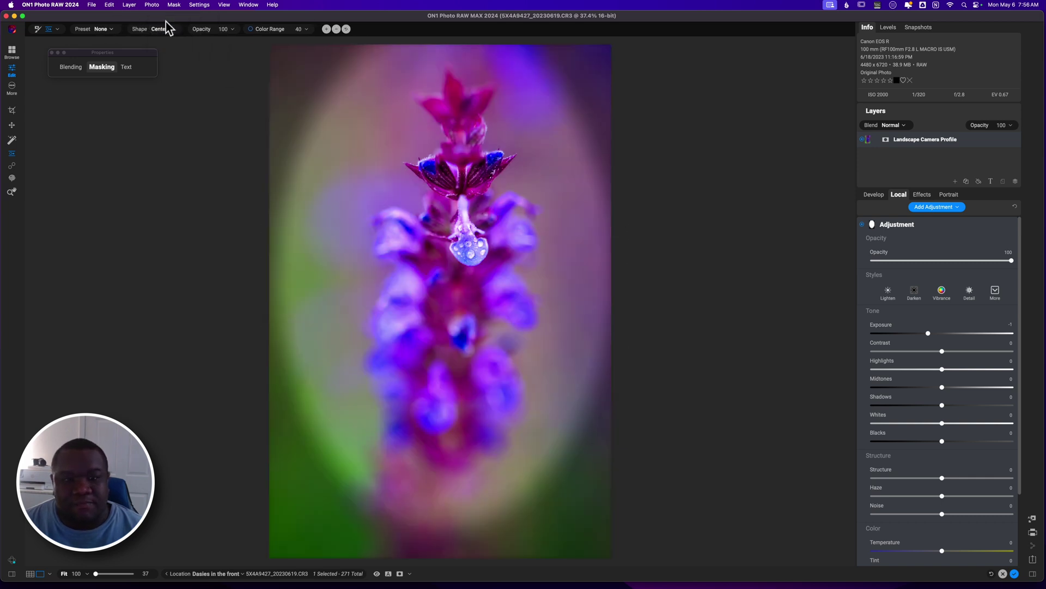
left_click_drag(444, 274, 459, 294)
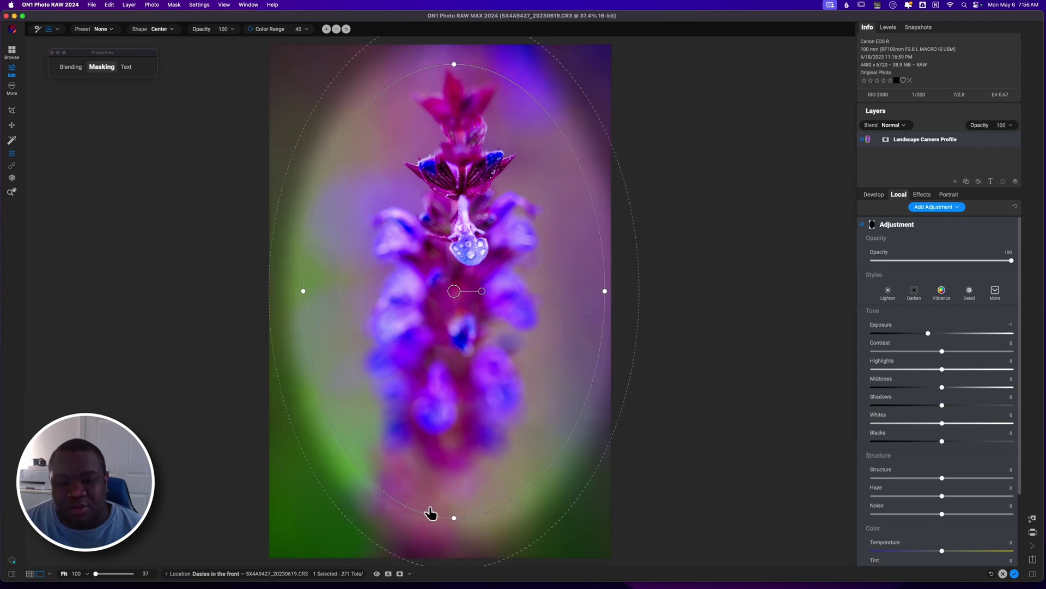
Shrink the vignette oval, widen its feather across the photo, and set opacity to 81
left_click_drag(429, 515, 444, 332)
left_click_drag(419, 370, 309, 585)
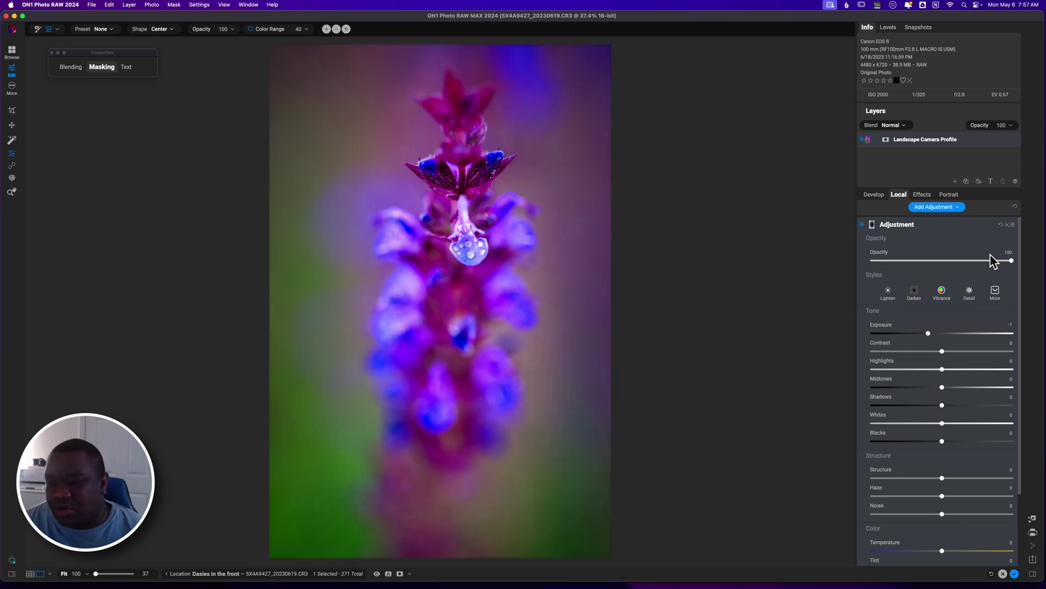
left_click_drag(1011, 261, 957, 269)
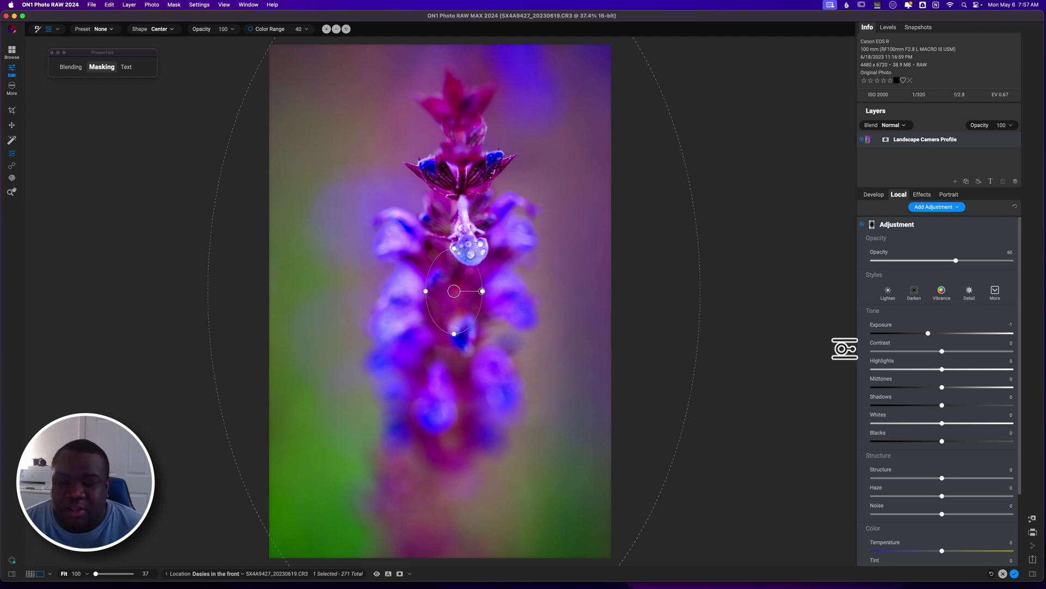
left_click(863, 224)
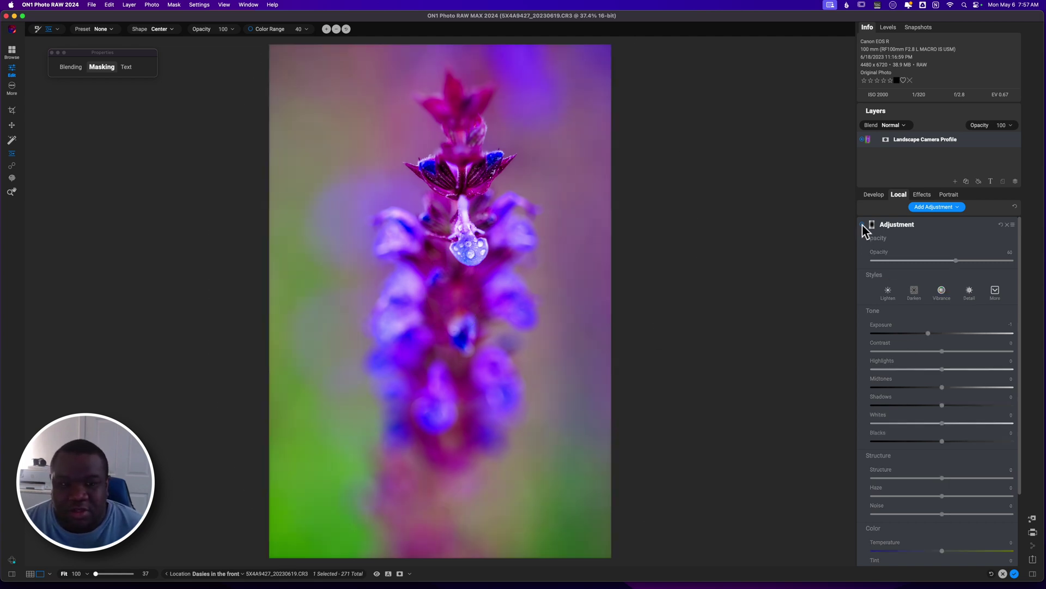
left_click(862, 224)
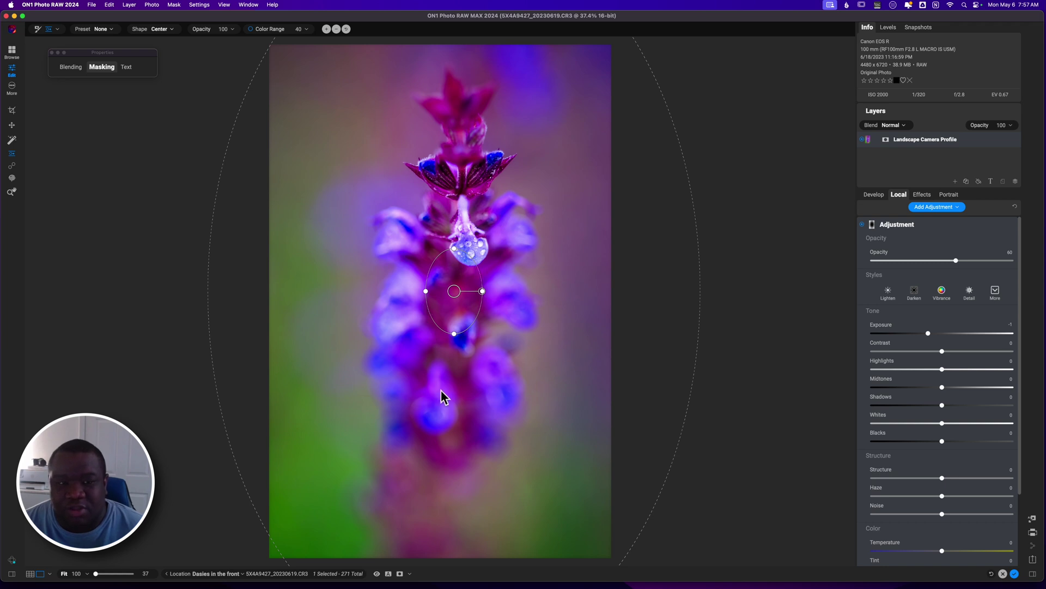
Rename the adjustment to 'Vin' and collapse its panel
left_click(902, 227)
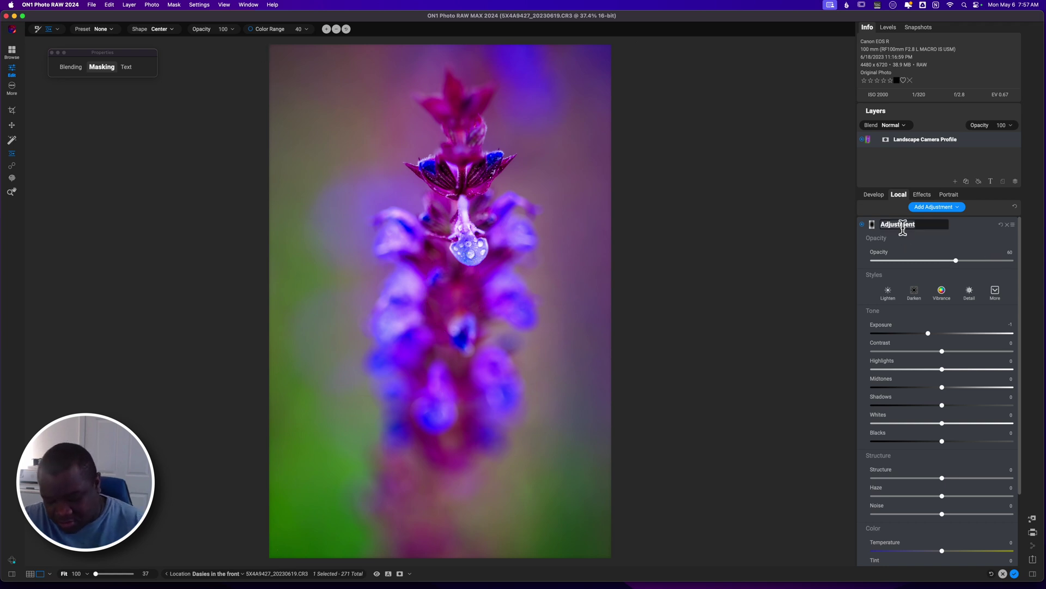
type("Vin")
key("Return")
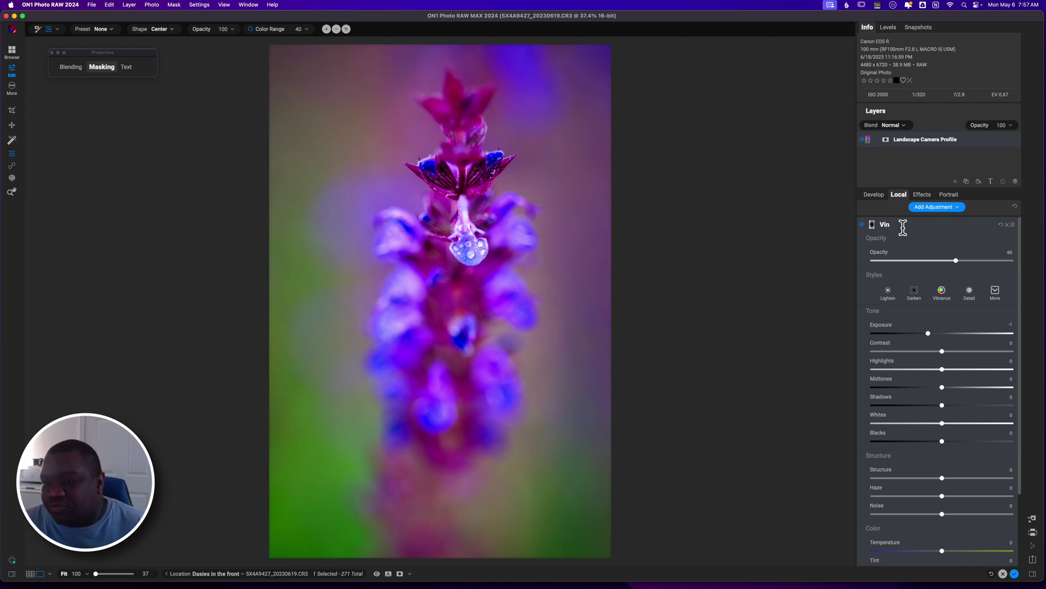
left_click(919, 222)
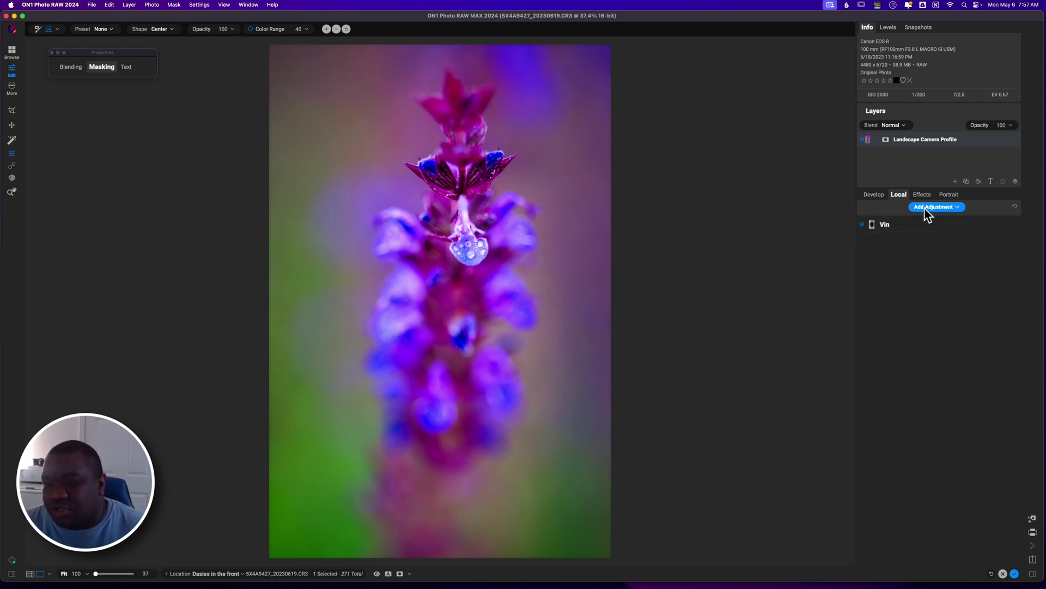
Add an Exposure 0.65 adjustment masked by a shrunken, widely feathered oval over the flower centre
left_click(929, 210)
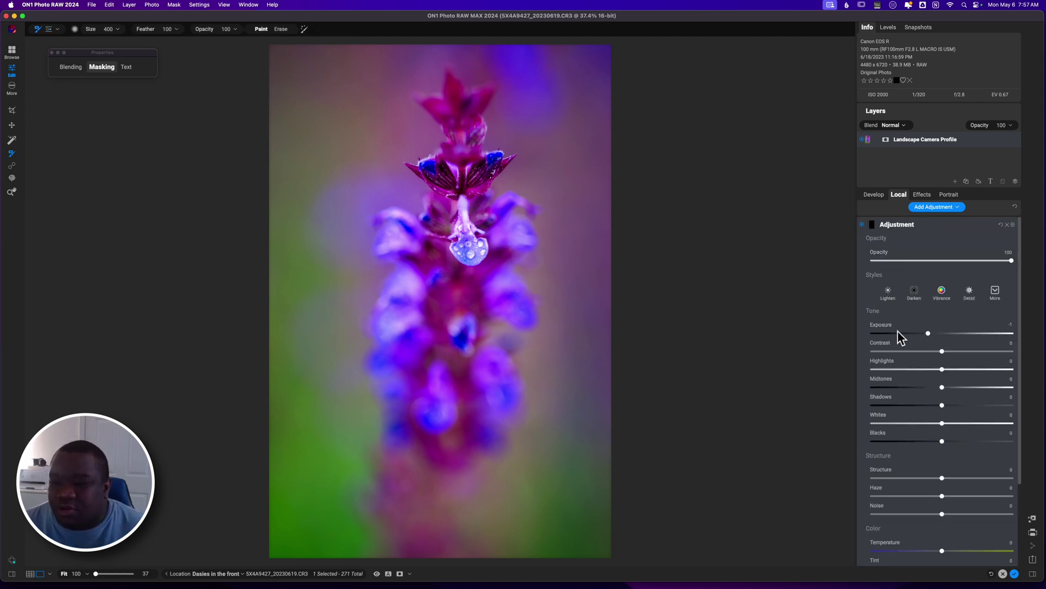
left_click_drag(929, 332, 950, 334)
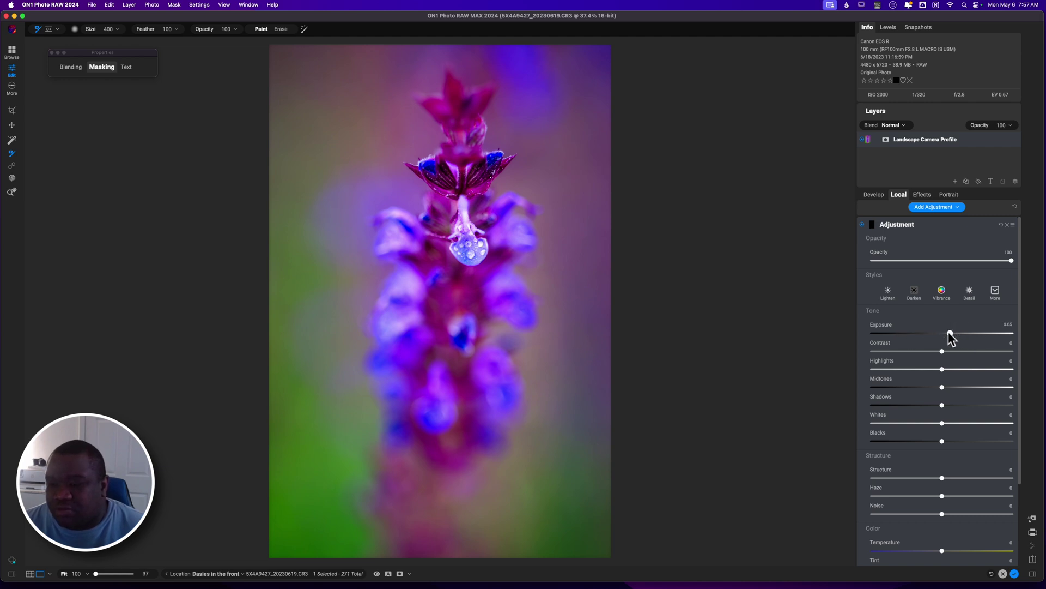
key("shift+b")
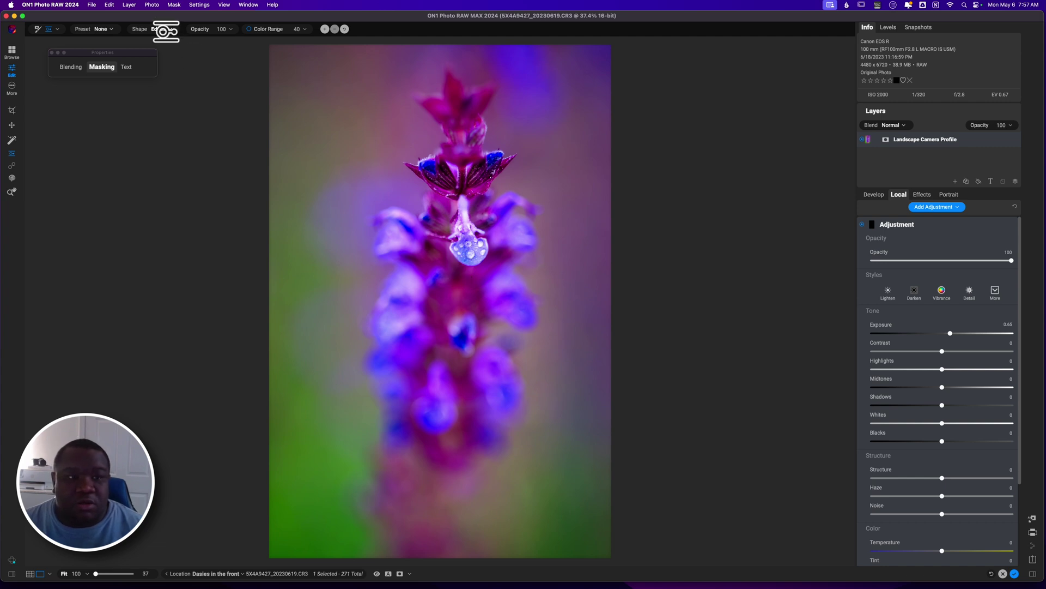
left_click(458, 266)
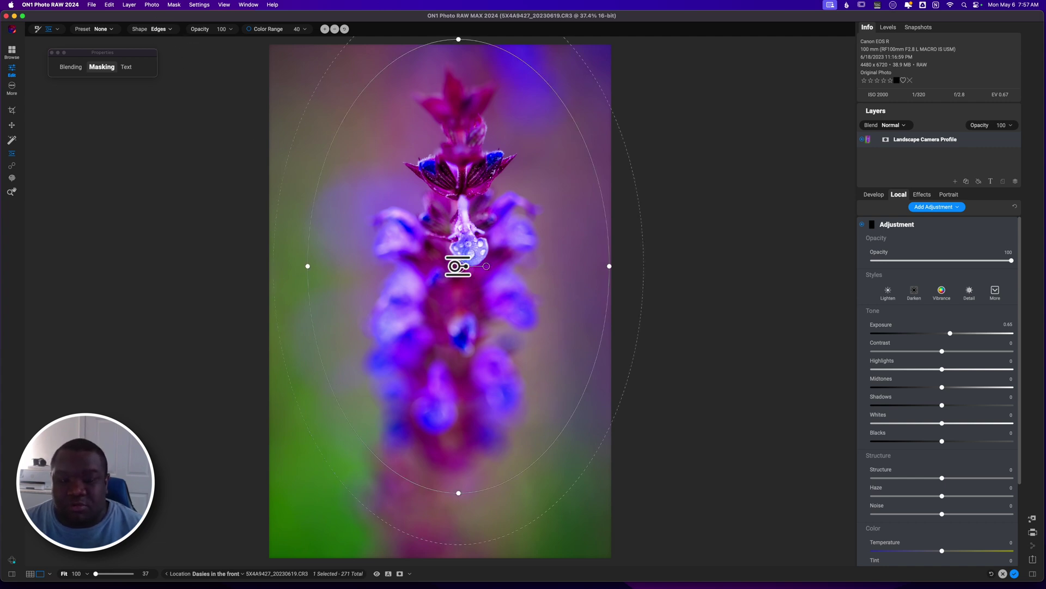
left_click_drag(397, 472, 418, 369)
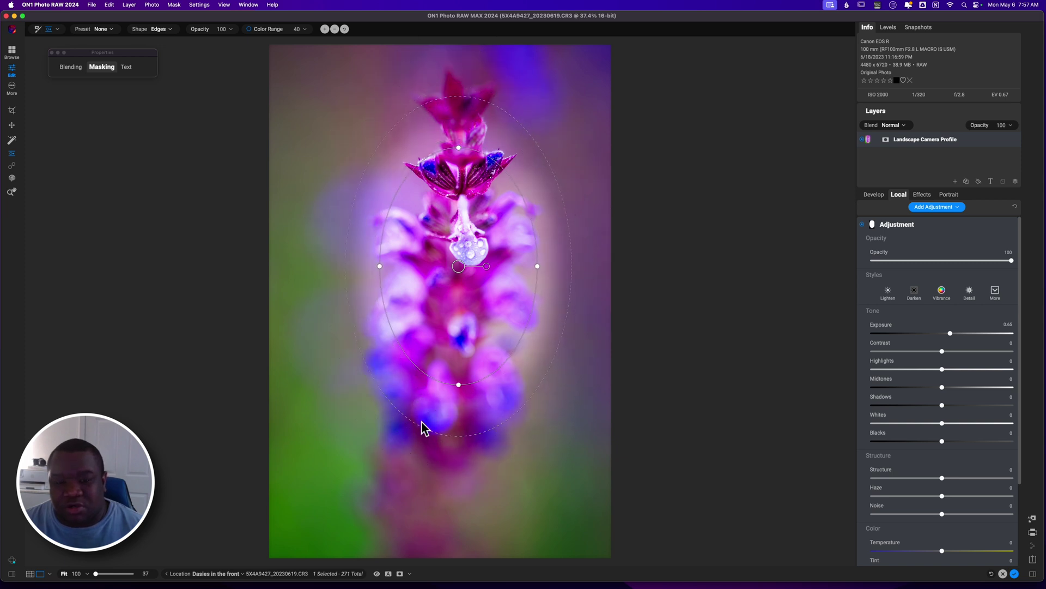
left_click_drag(416, 437, 414, 490)
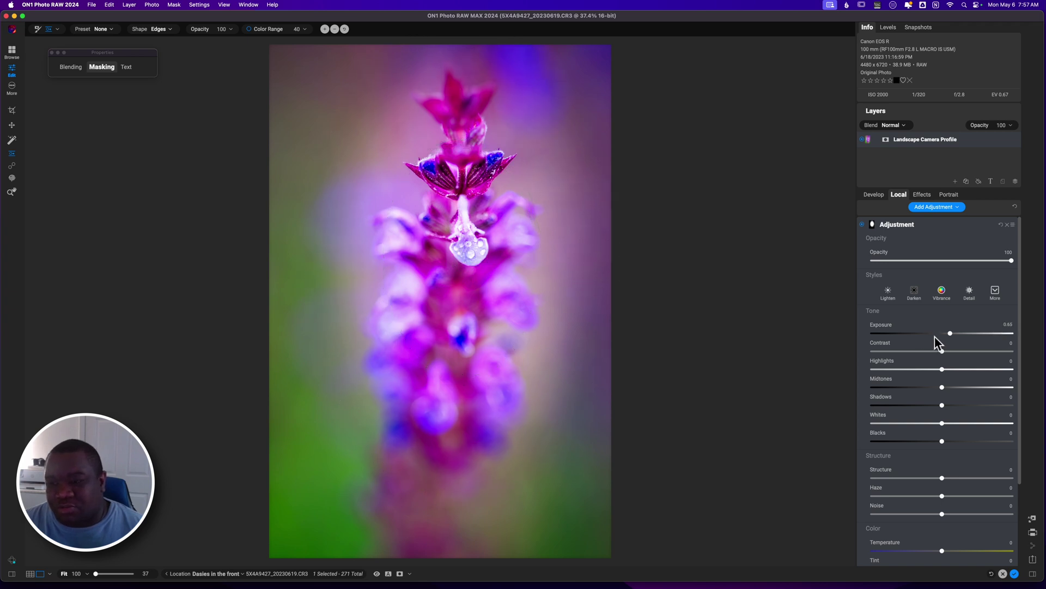
Set the spotlight to Exposure 0.25, Shadows 13, Contrast 20, Blacks -14, Structure 14, Opacity 81
left_click_drag(949, 335, 946, 334)
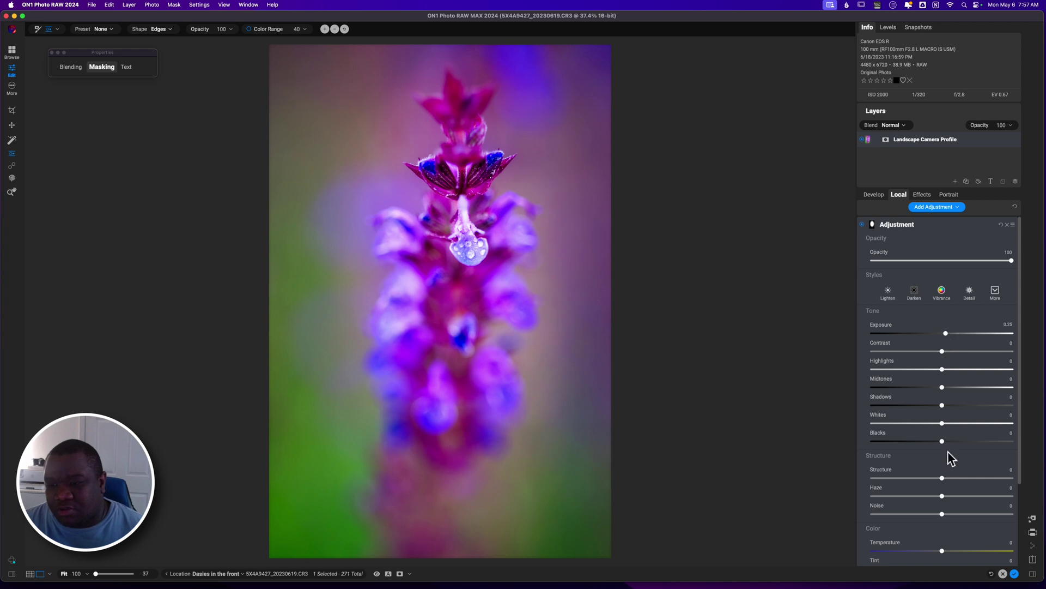
left_click_drag(941, 405, 950, 405)
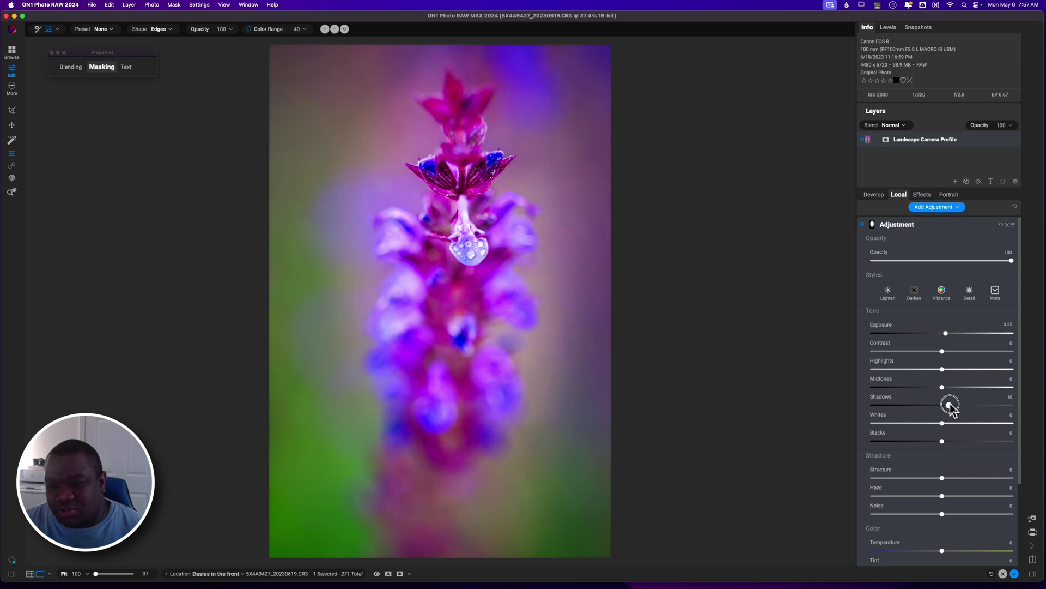
left_click_drag(943, 351, 955, 352)
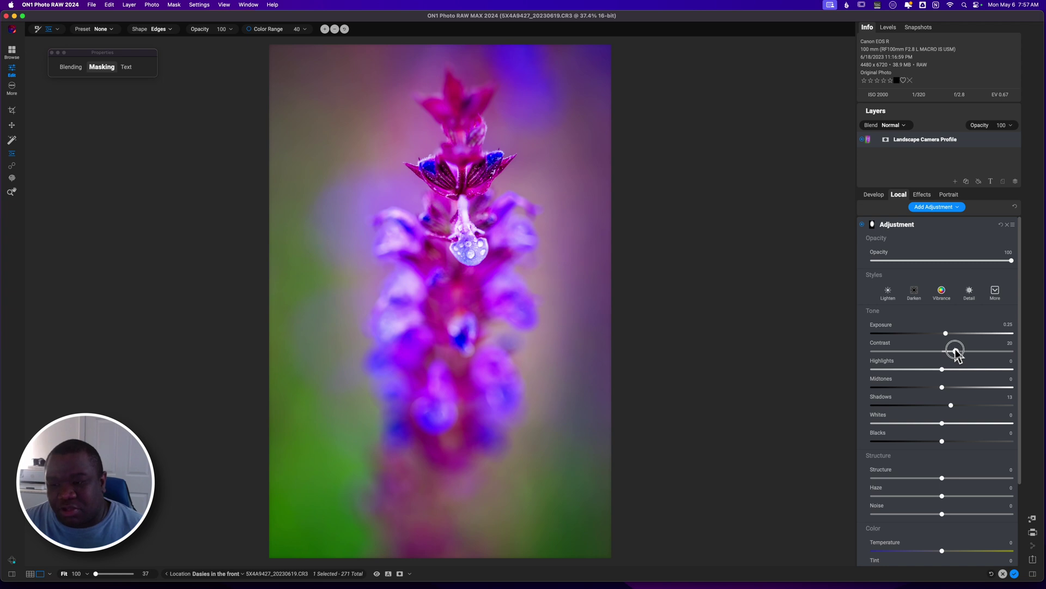
left_click_drag(942, 441, 934, 441)
left_click_drag(942, 478, 951, 478)
left_click_drag(1011, 261, 984, 260)
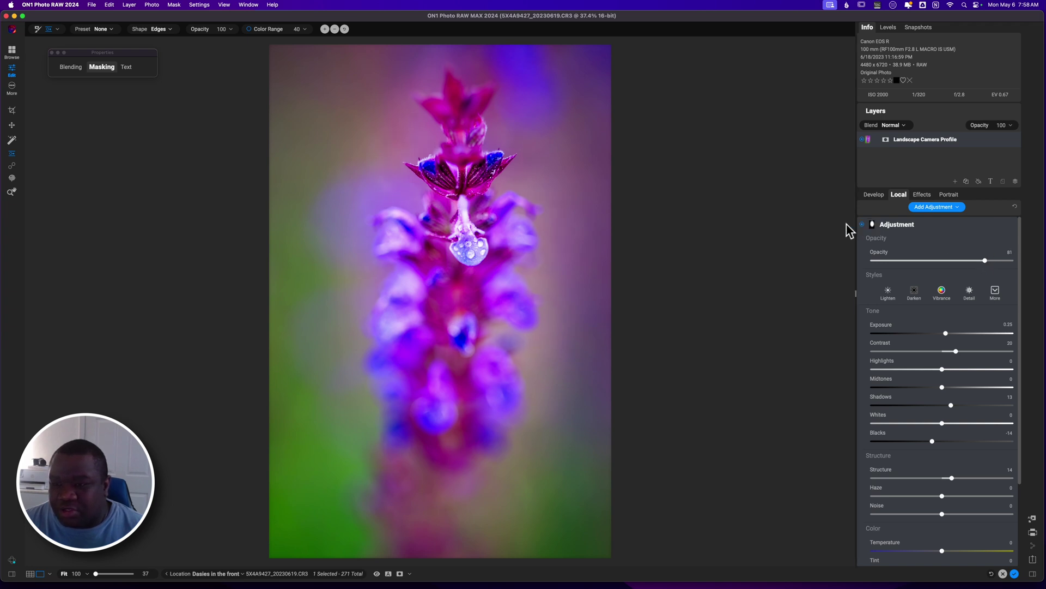
Warm the spotlight to Temperature 1, comparing it on and off
left_click(863, 226)
left_click(863, 226)
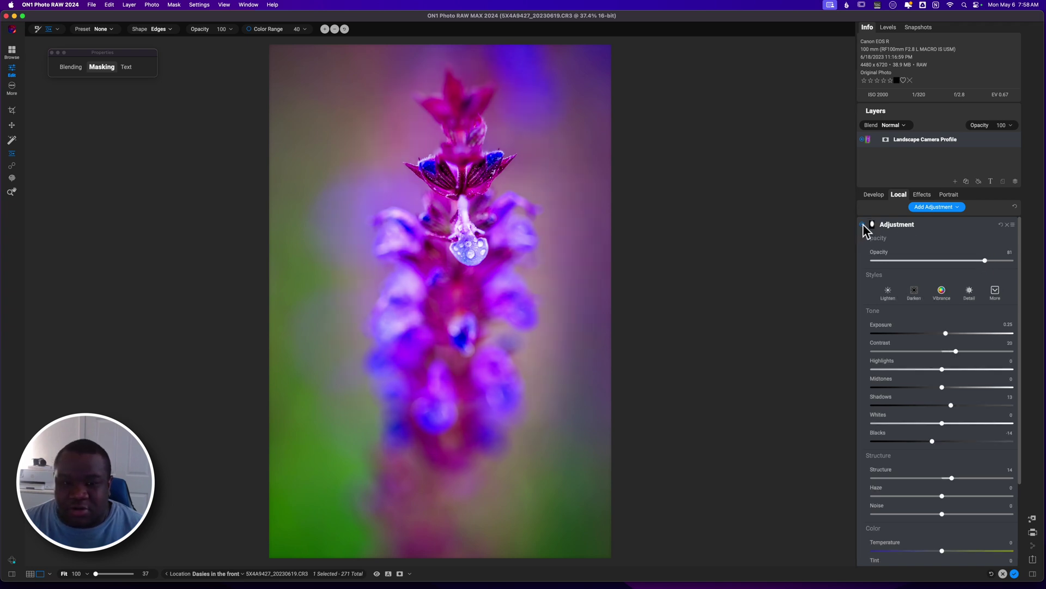
left_click(863, 224)
left_click(864, 225)
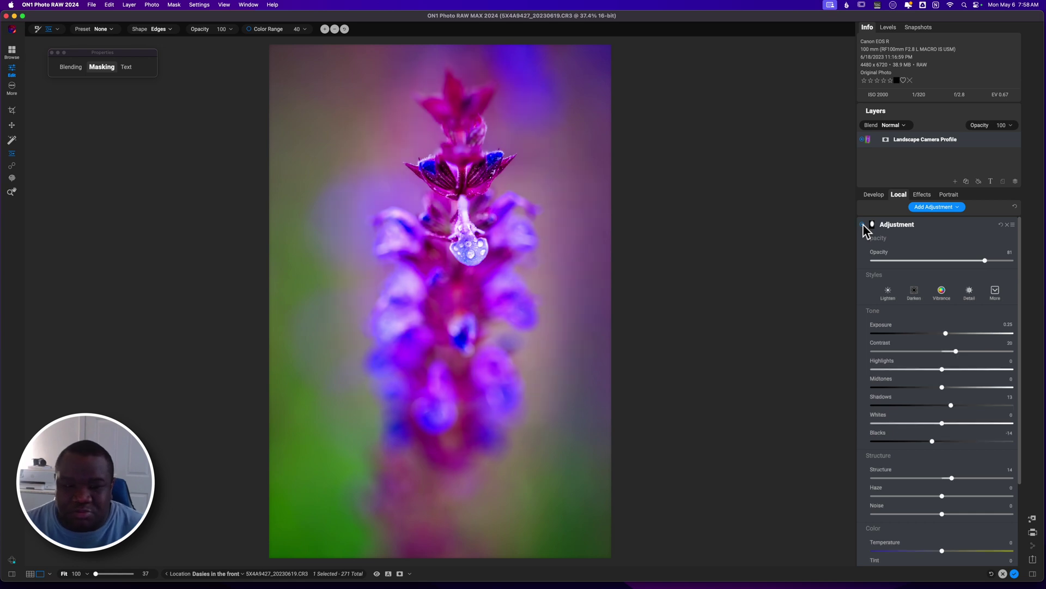
left_click_drag(941, 551, 944, 551)
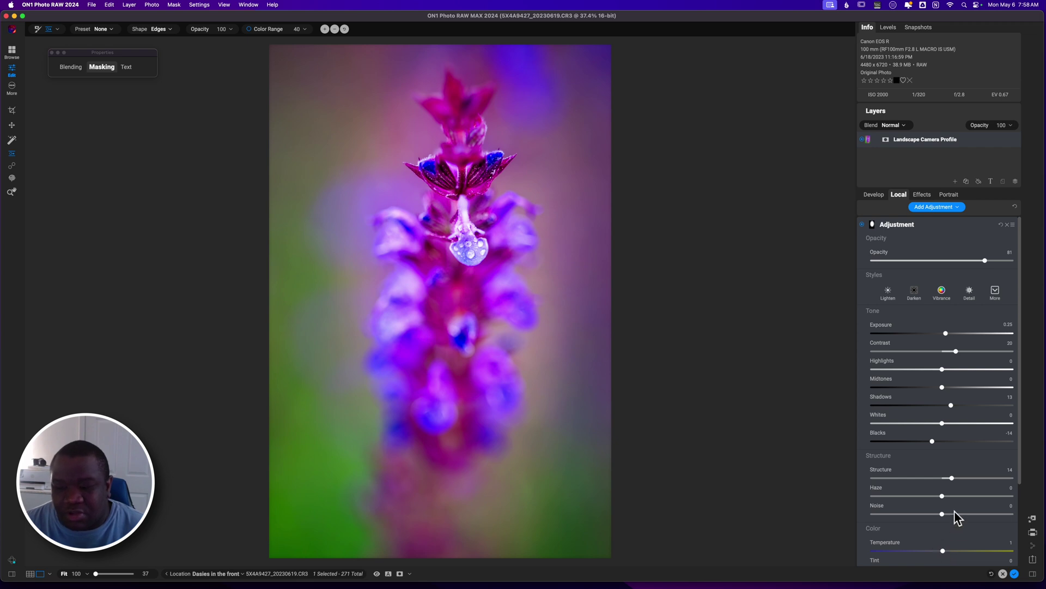
left_click(862, 225)
left_click(863, 225)
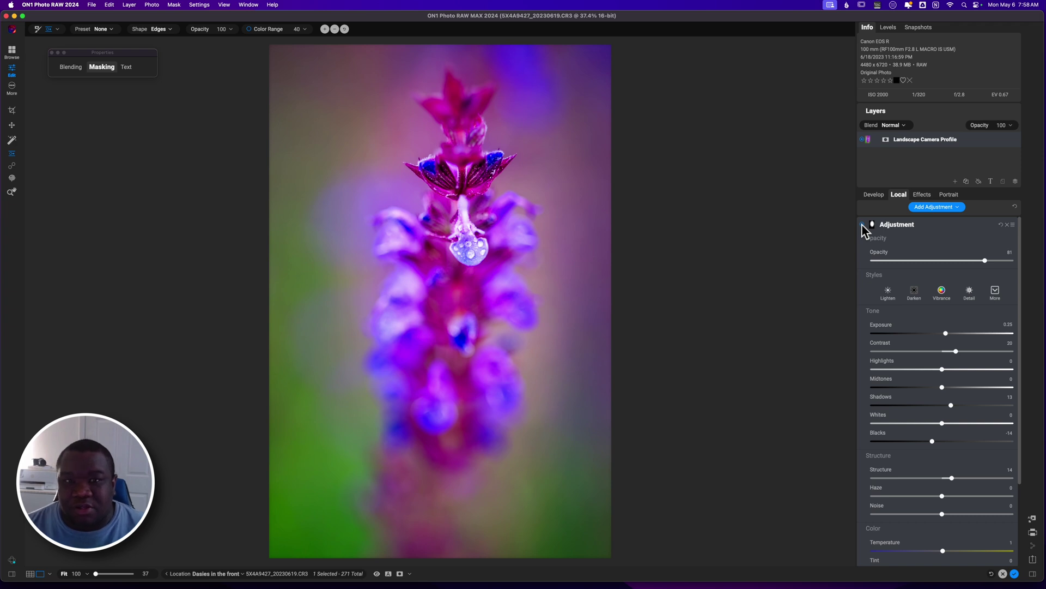
key("p")
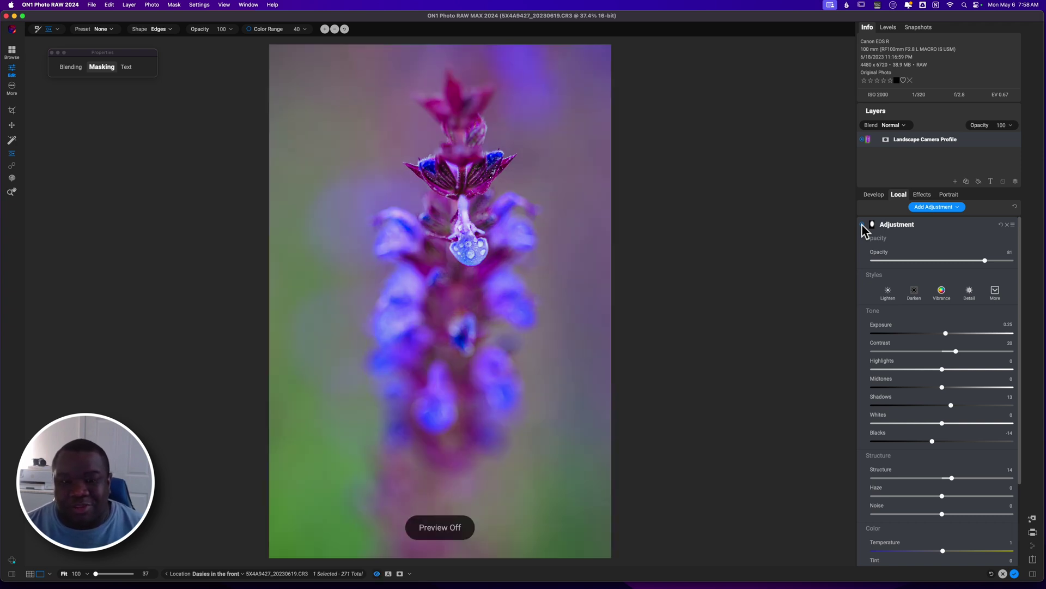
key("p")
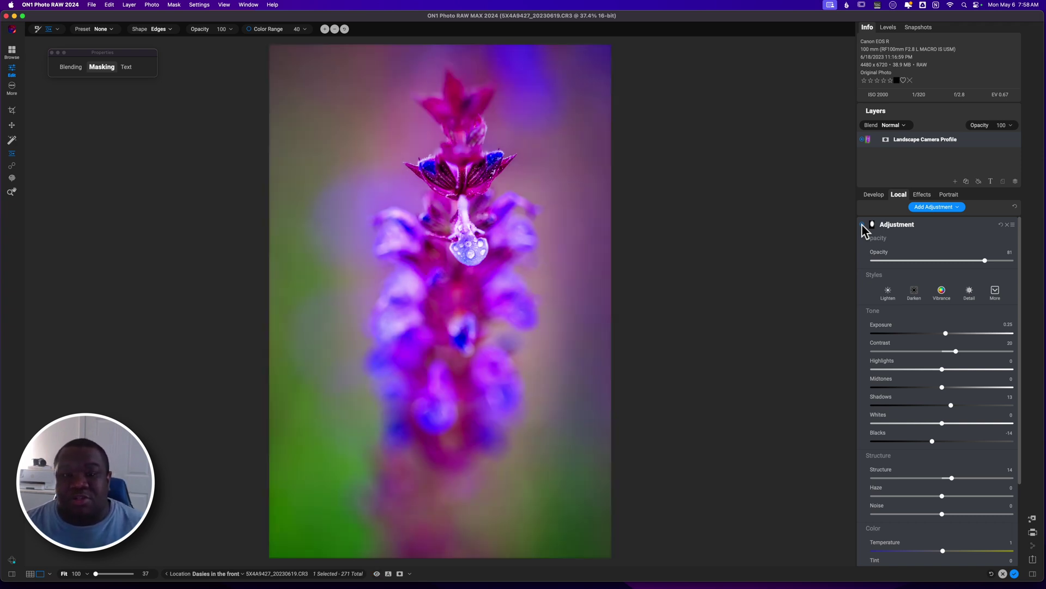